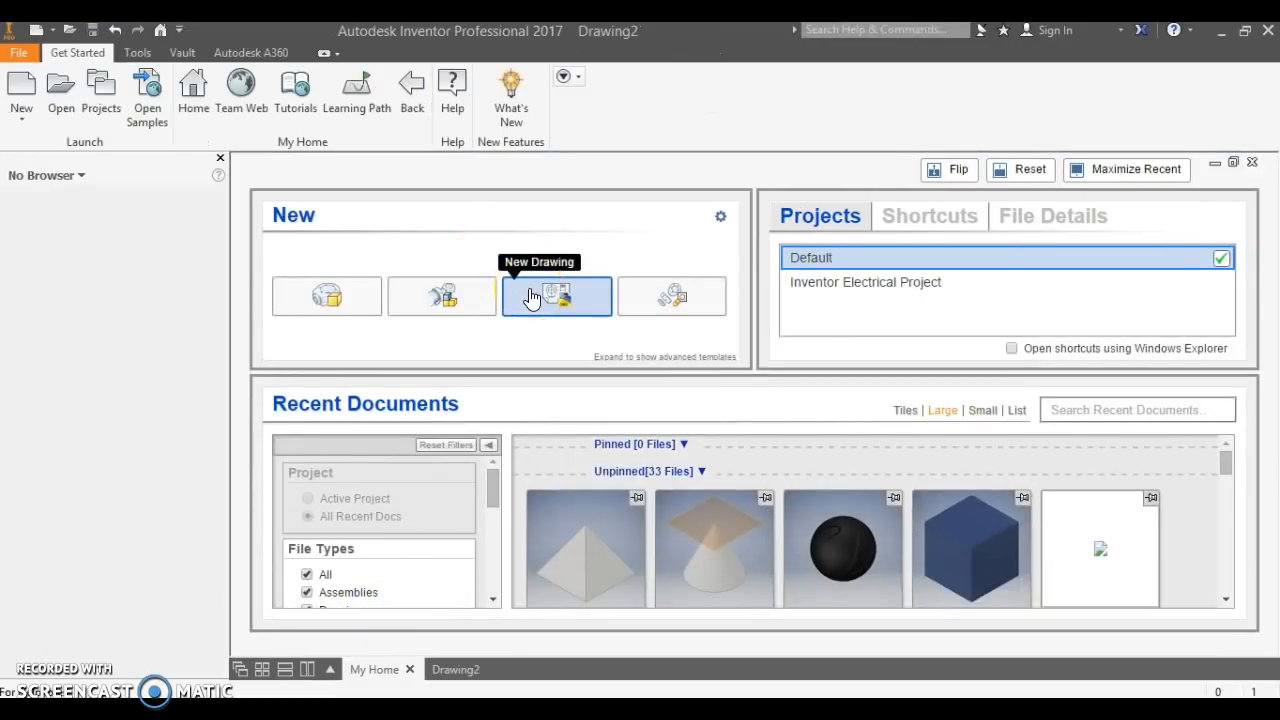
Step: Switch to Drawing2 and set the size of its first sheet to A
left_click(444, 671)
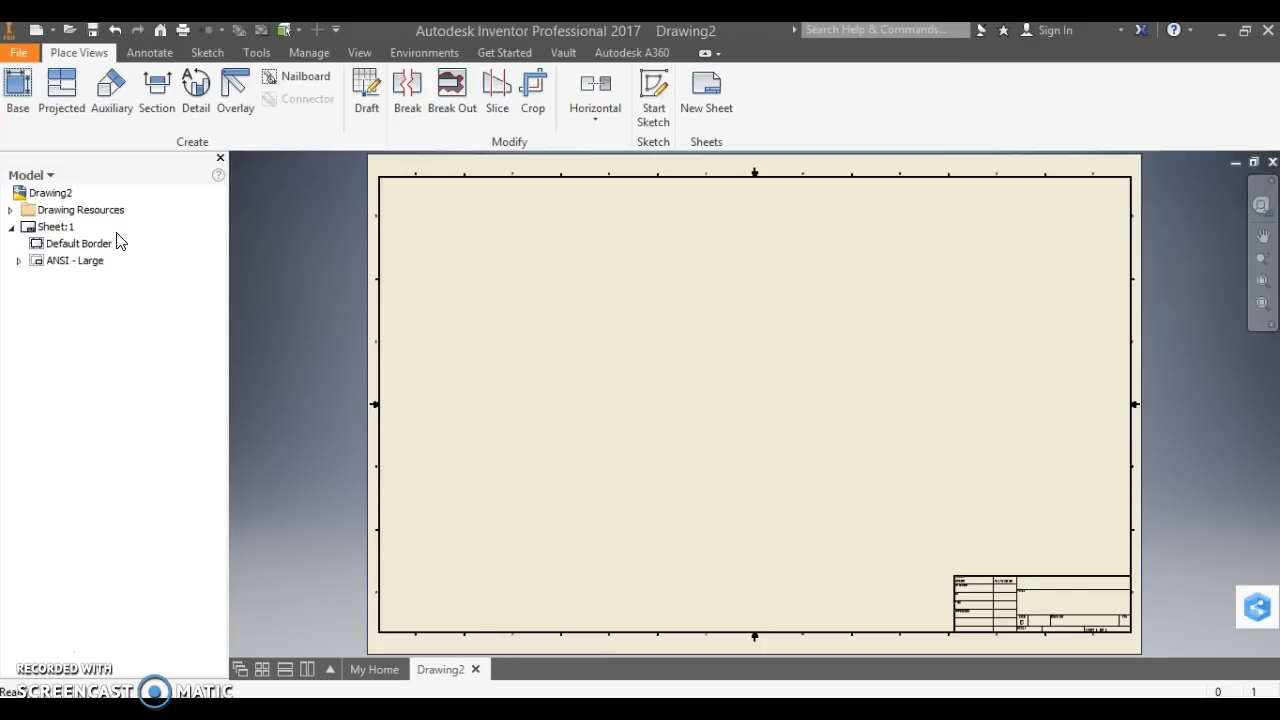
left_click(66, 230)
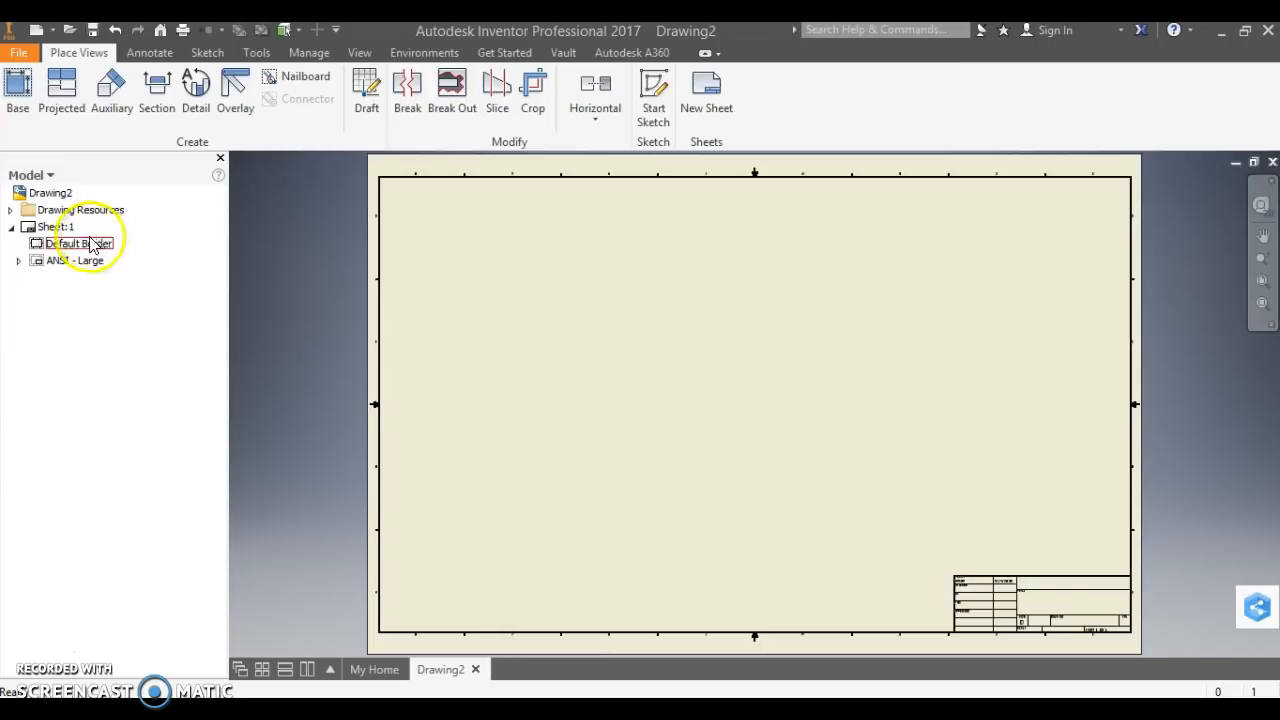
right_click(72, 233)
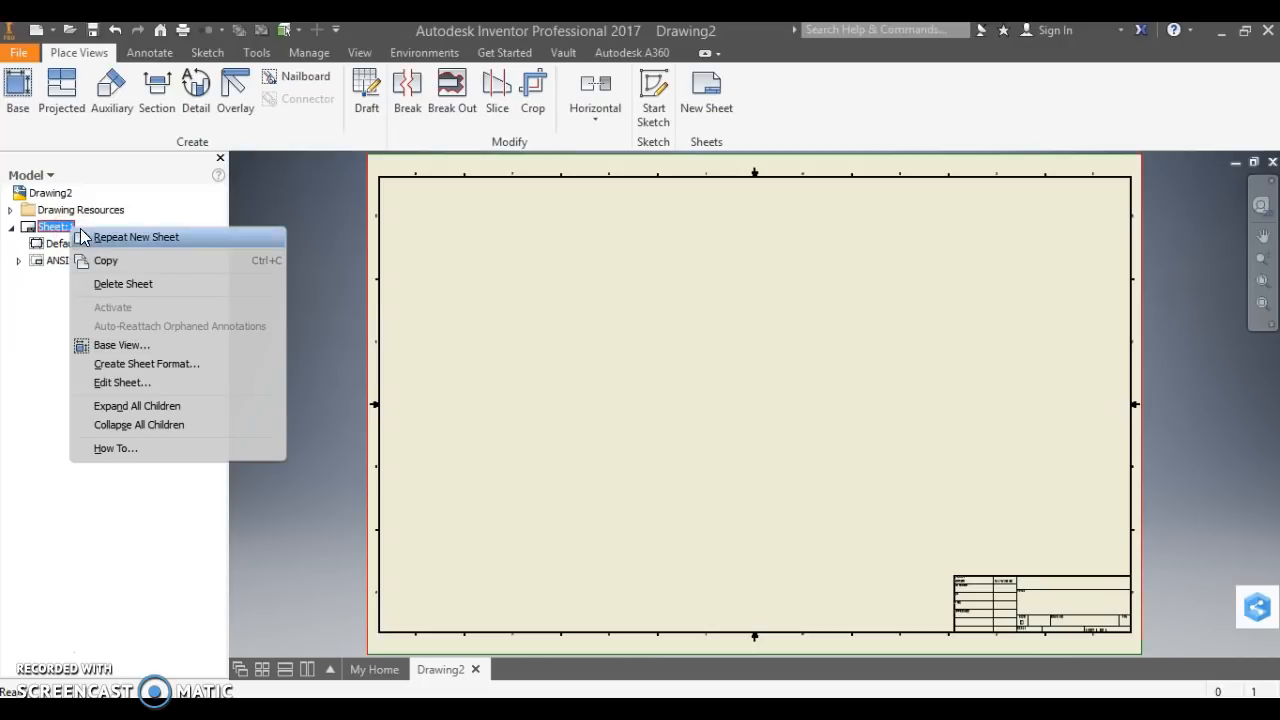
left_click(134, 384)
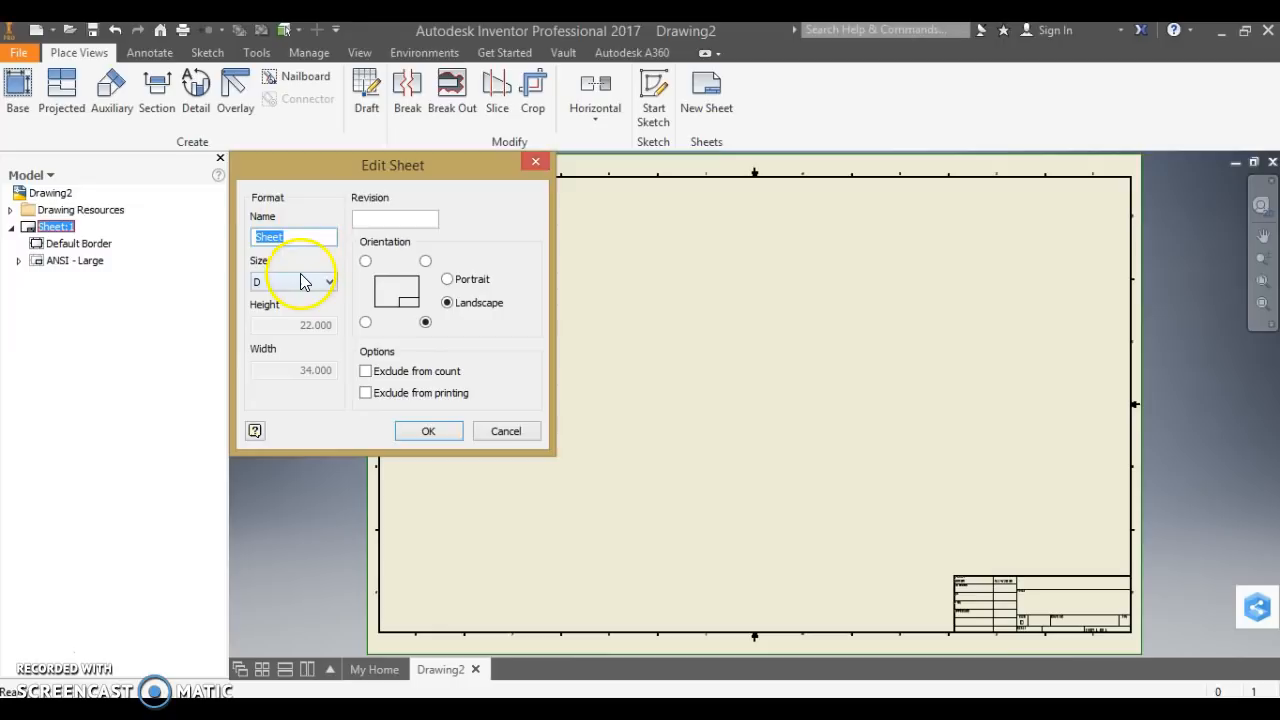
left_click(303, 283)
left_click(289, 297)
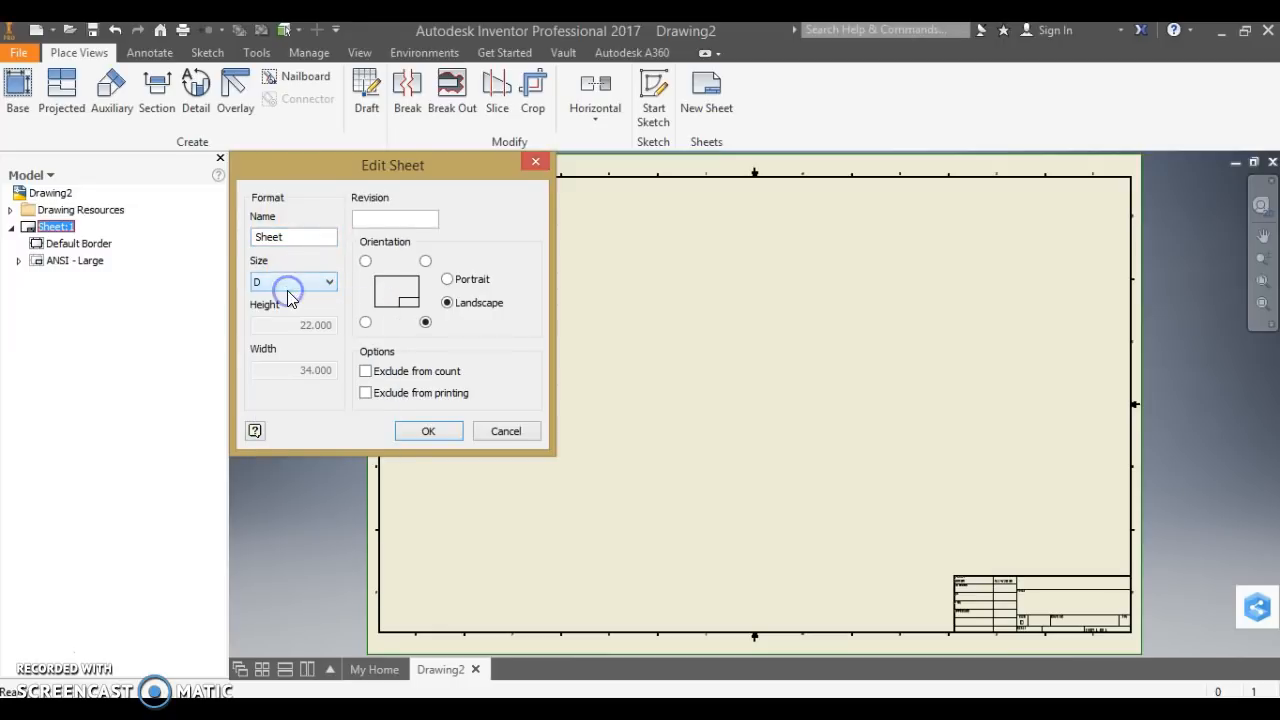
left_click(289, 283)
left_click(287, 297)
left_click(429, 431)
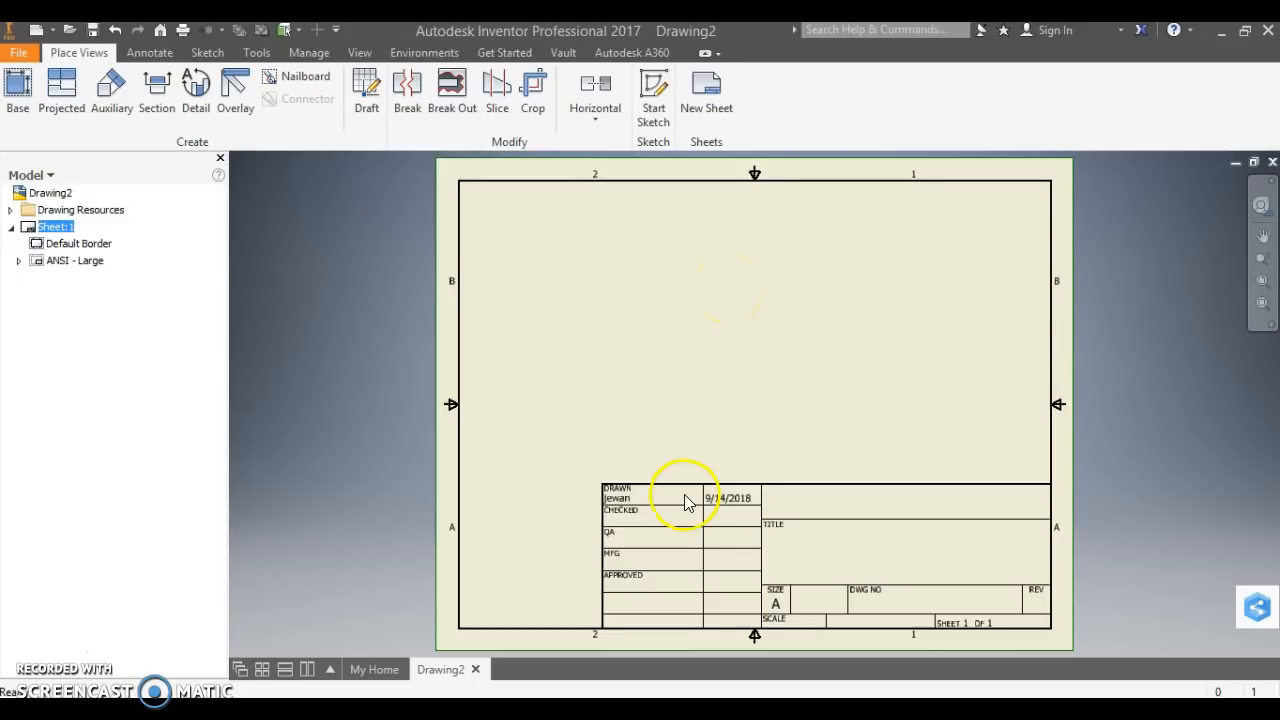
Step: Delete the ANSI - Large title block from the sheet
left_click(90, 265)
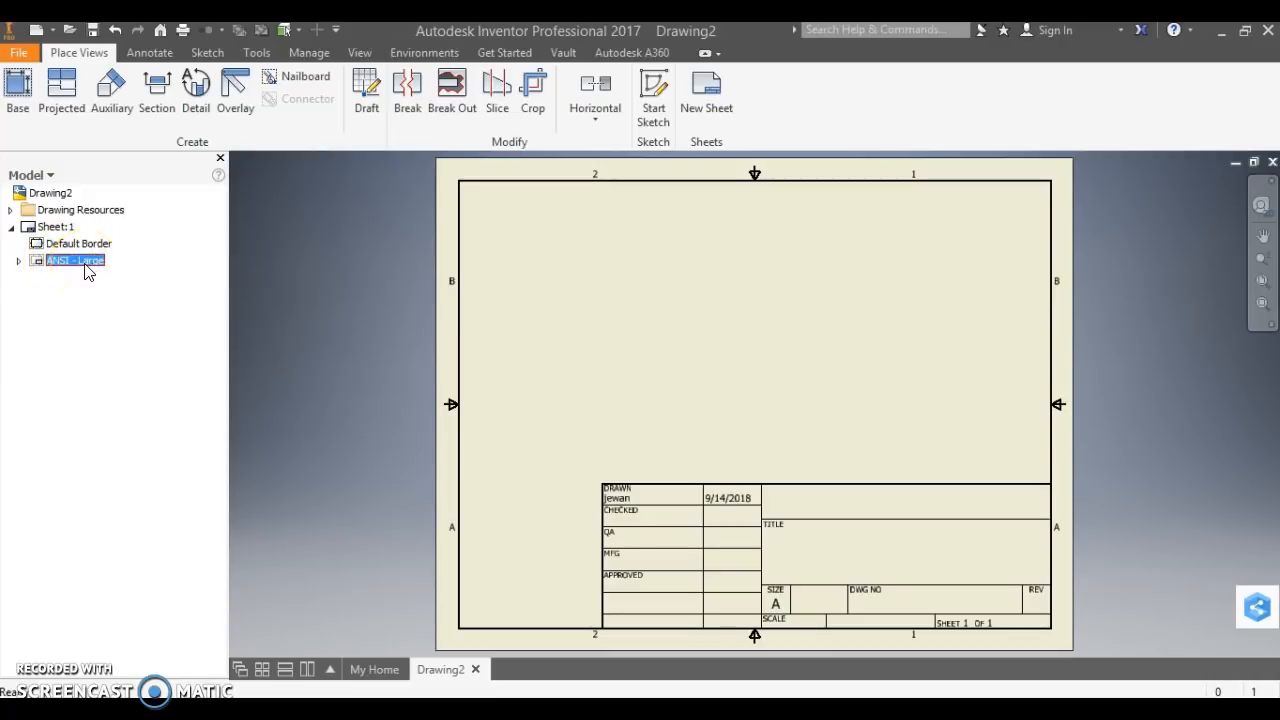
right_click(86, 266)
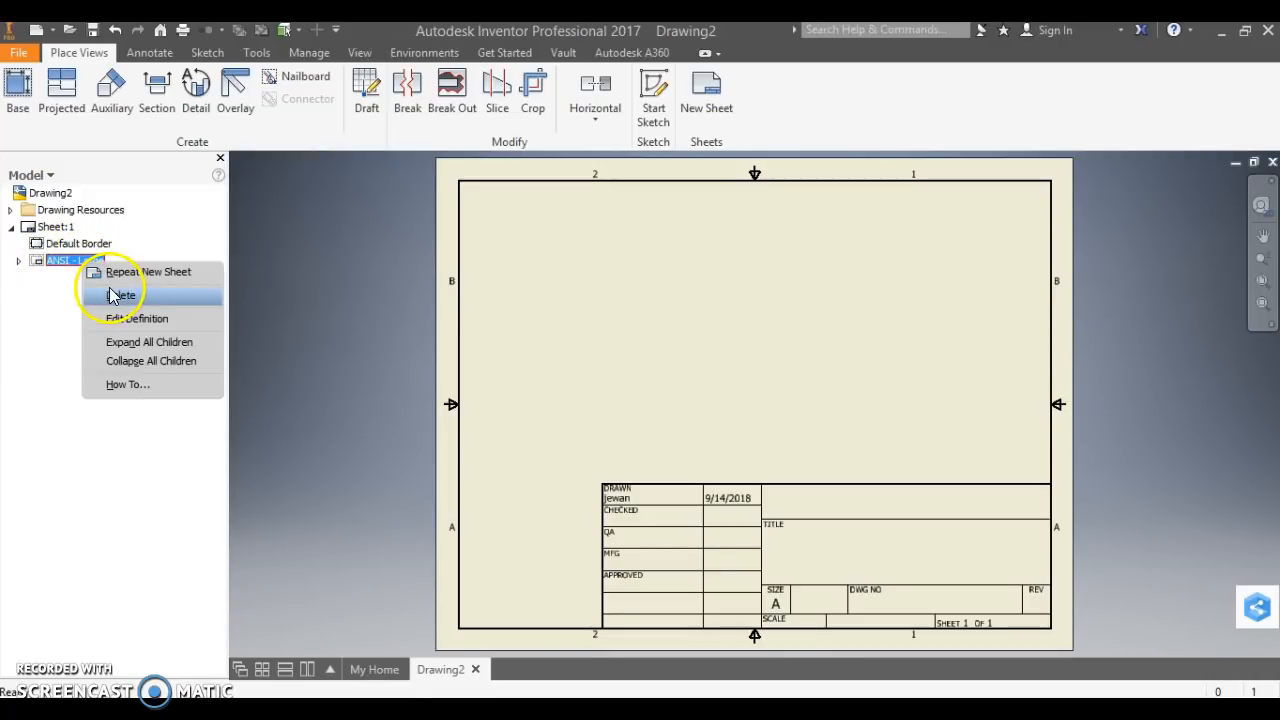
left_click(110, 290)
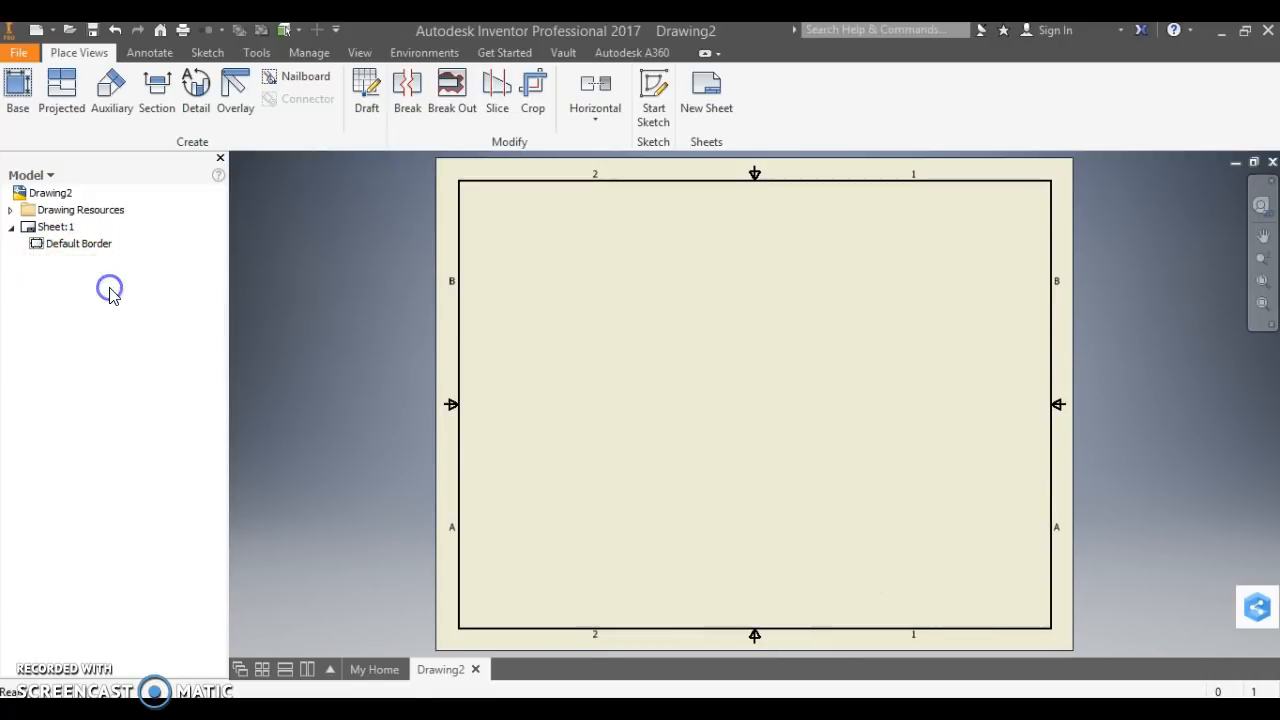
Step: Insert the ANSI A title block from the drawing resources onto the sheet
left_click(13, 212)
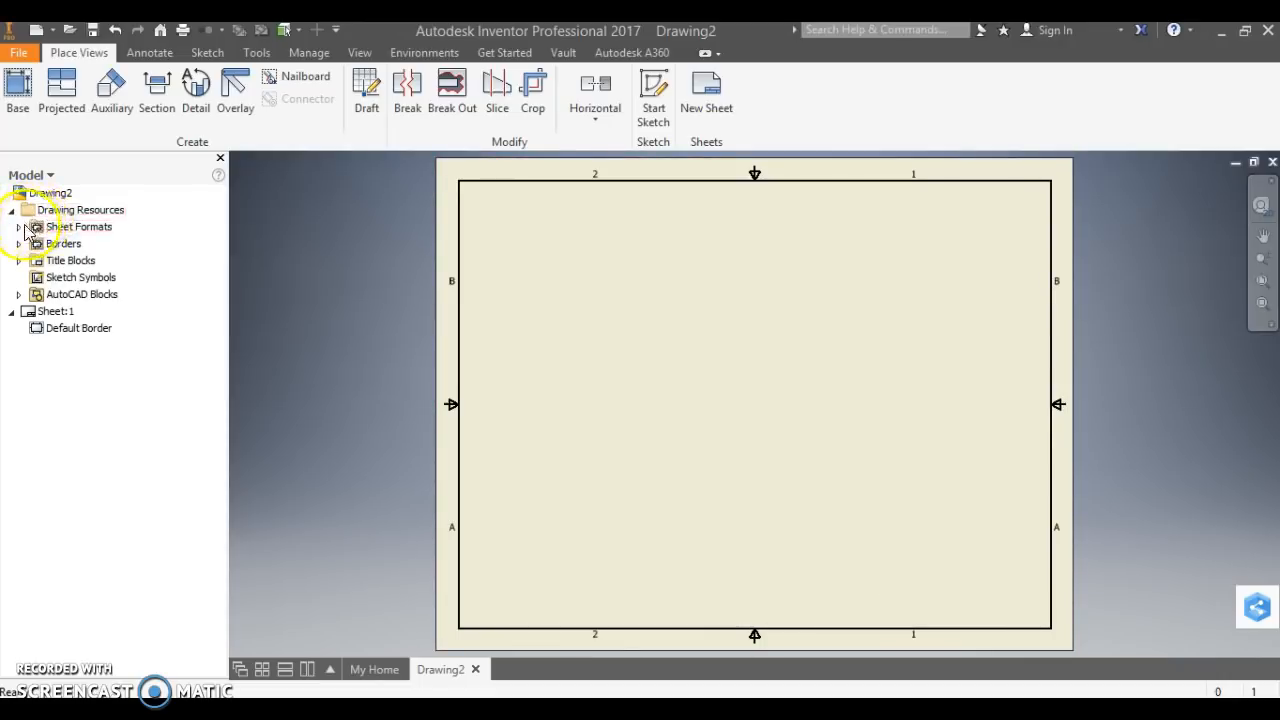
left_click(19, 260)
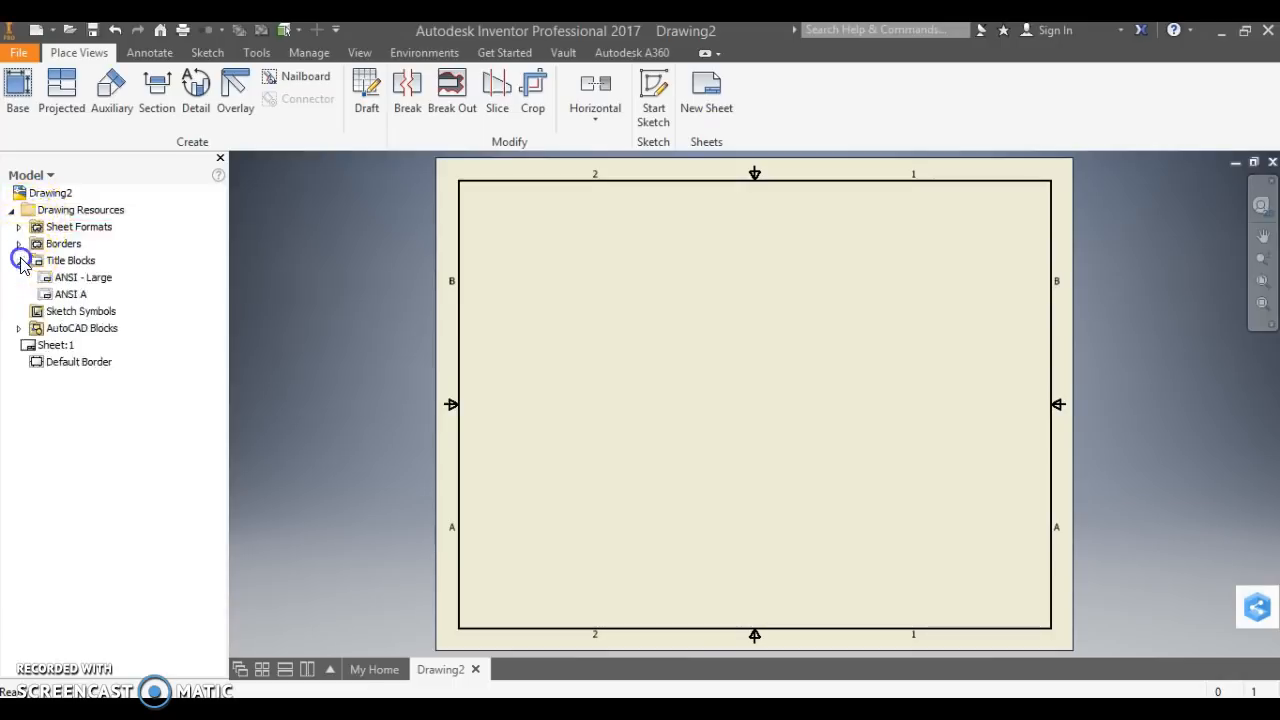
double_click(70, 296)
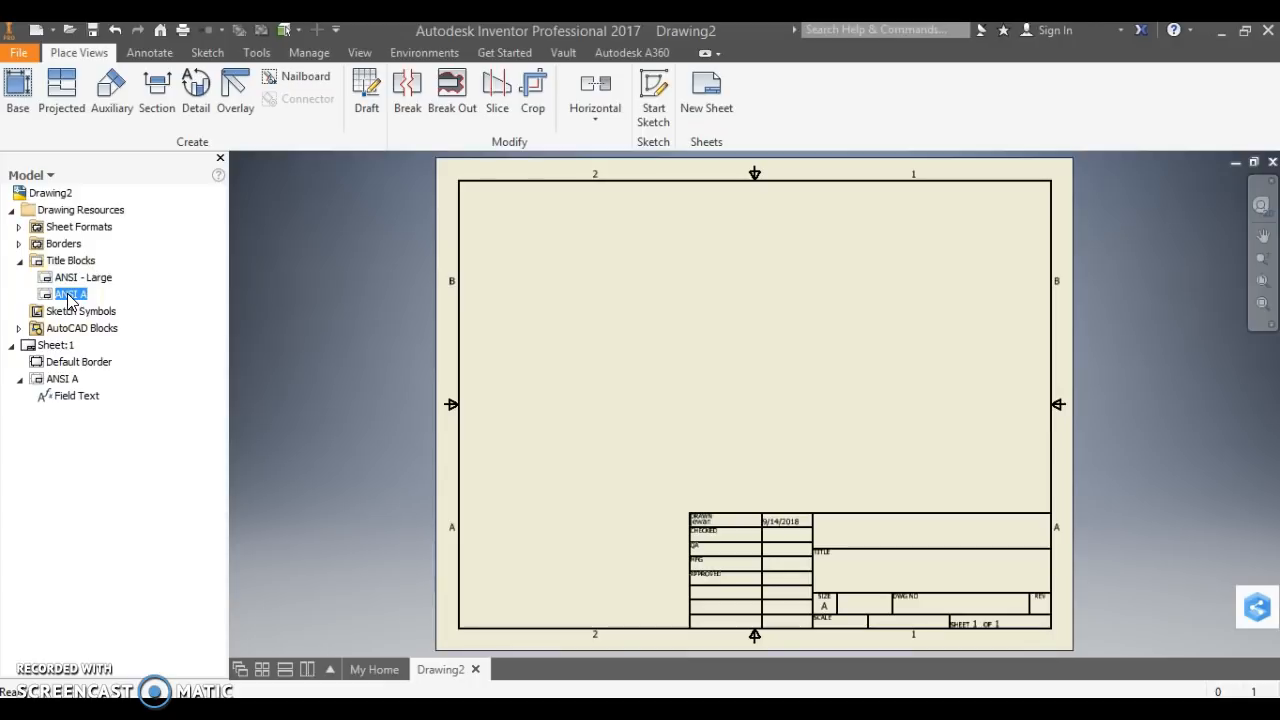
left_click(143, 546)
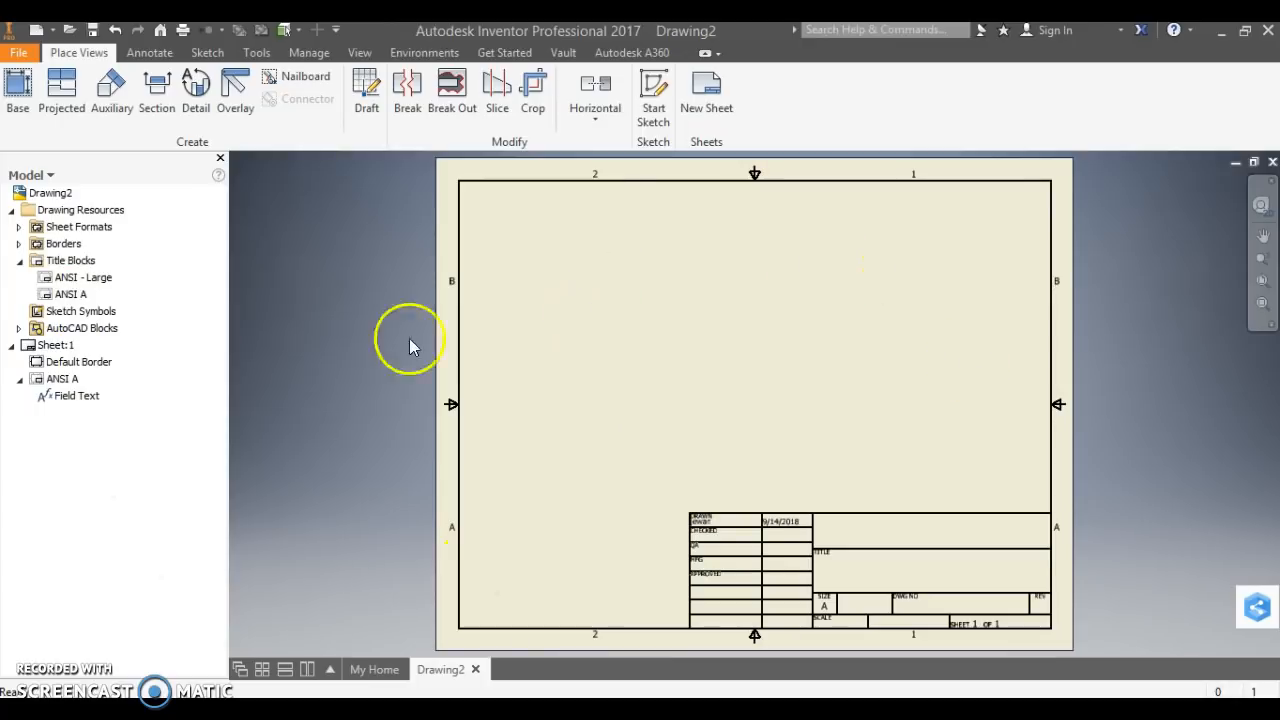
left_click(12, 211)
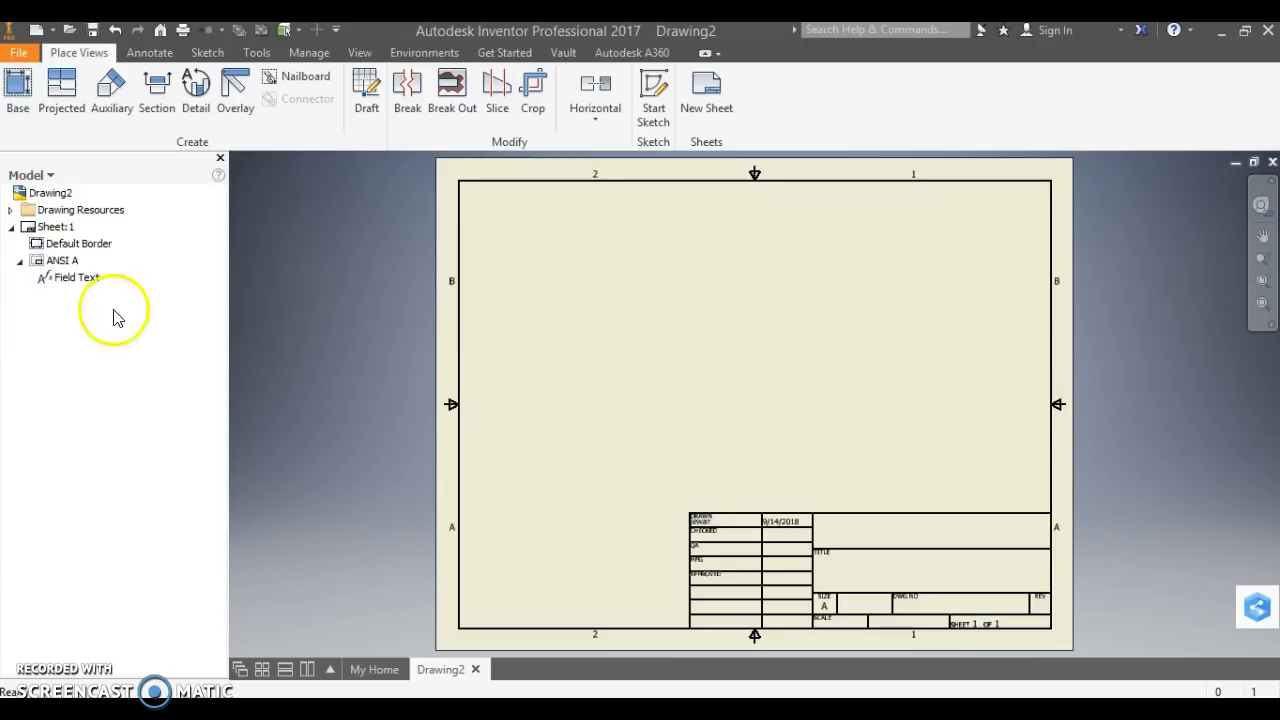
Step: Add three new sheets to the drawing after the first one
left_click(50, 227)
left_click(13, 229)
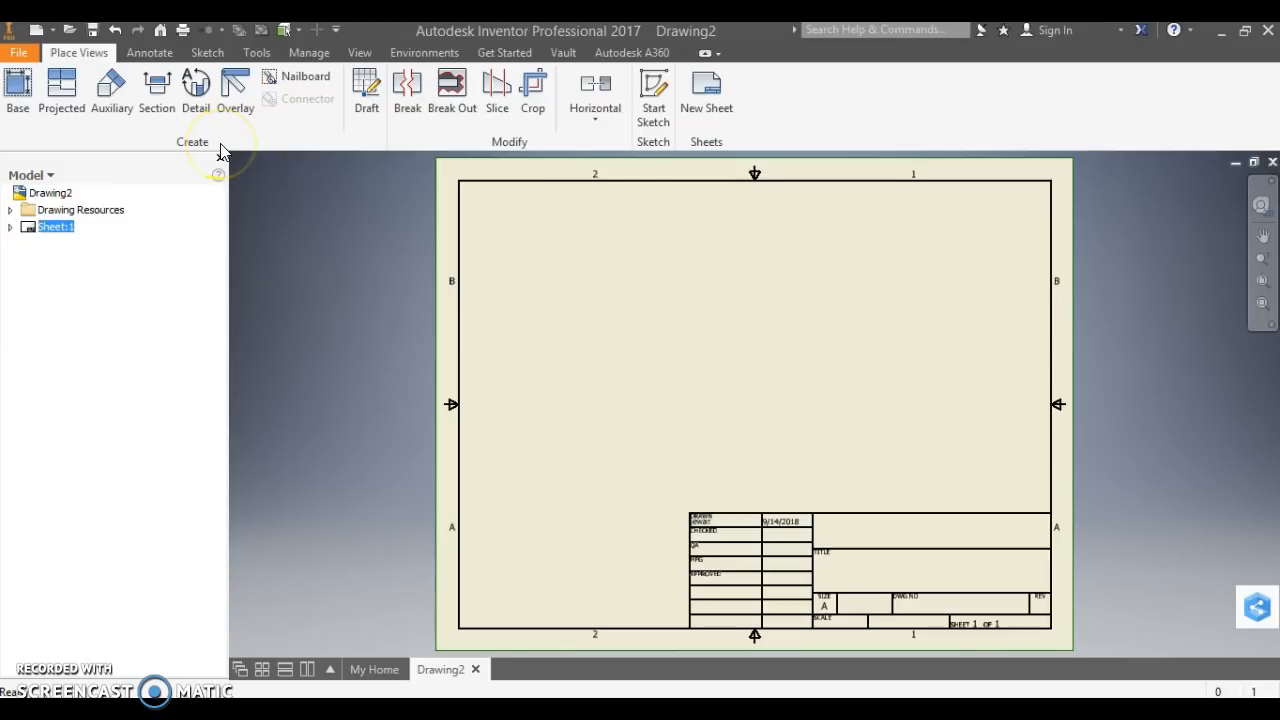
left_click(717, 100)
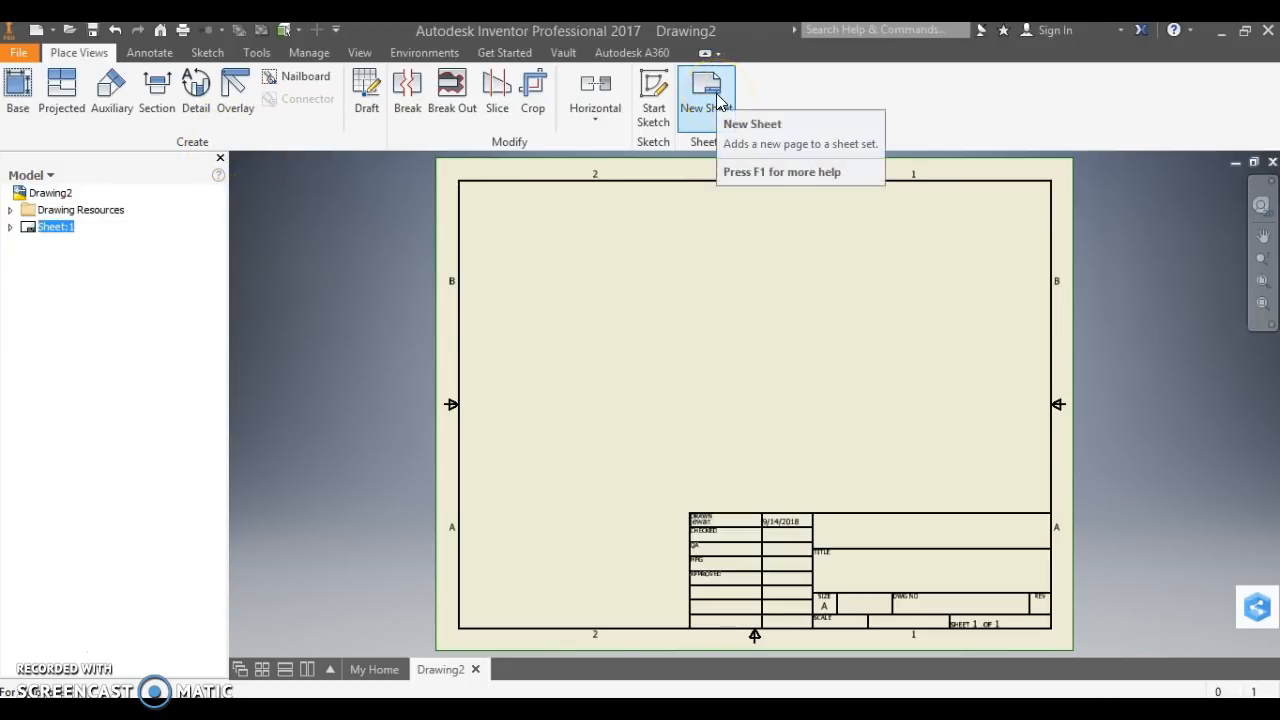
left_click(717, 100)
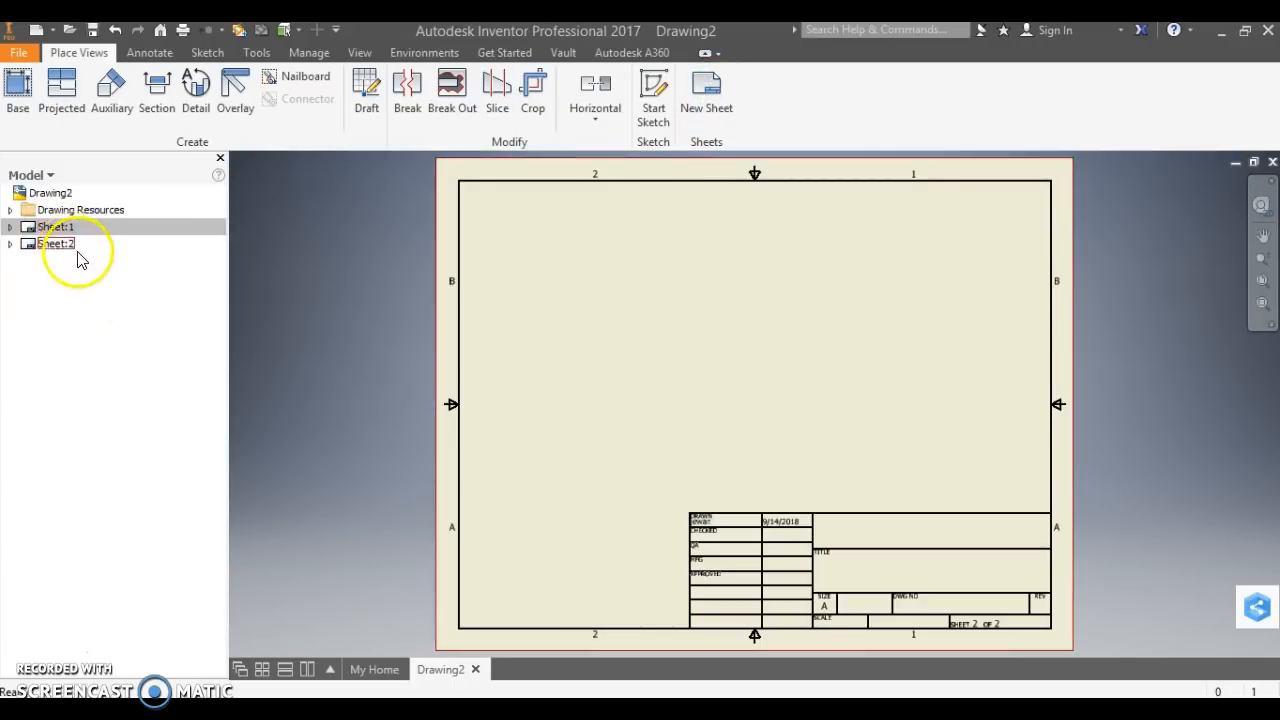
left_click(706, 108)
left_click(707, 106)
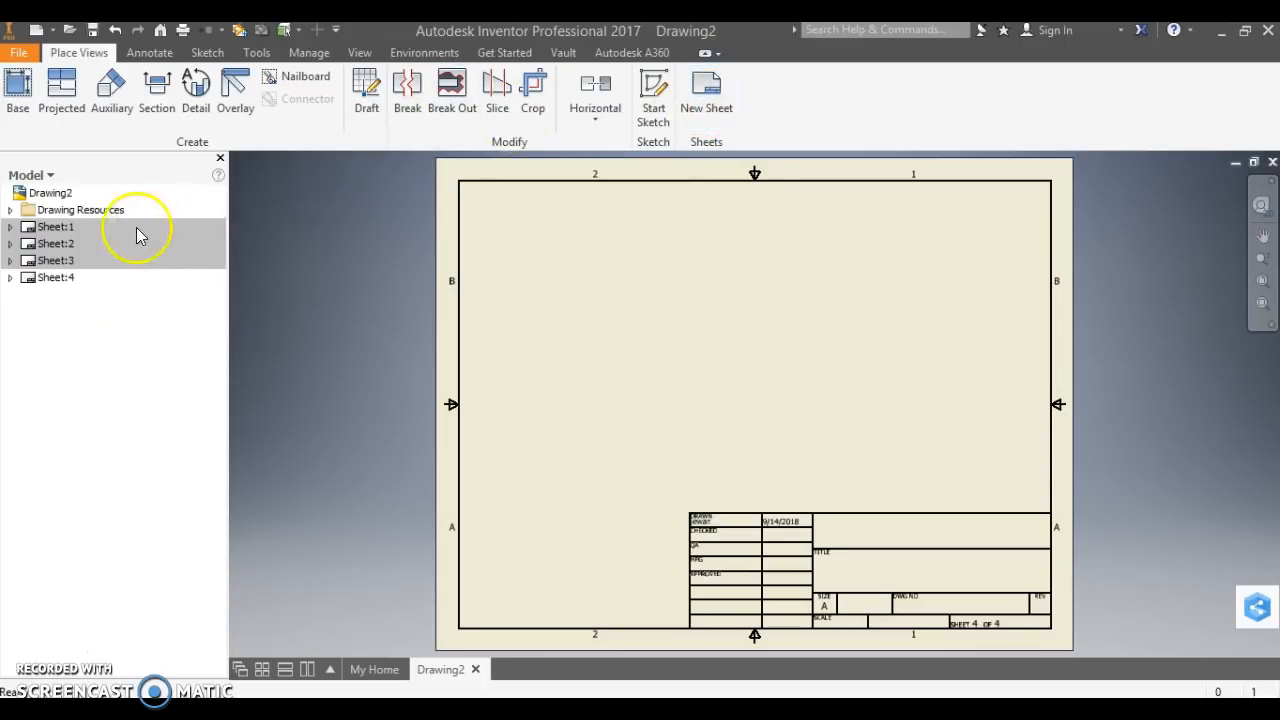
Step: Rename the first sheet as Cube
left_click(62, 229)
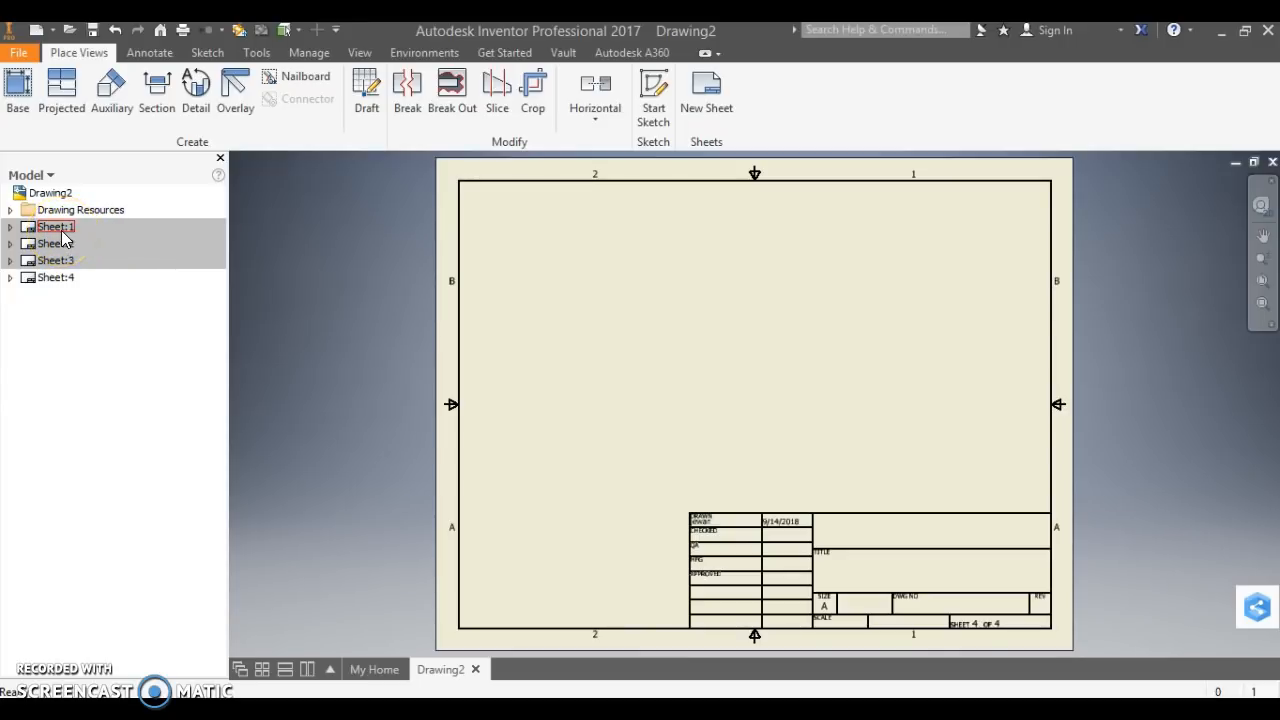
left_click(58, 232)
left_click(72, 227)
key("BackSpace")
key("BackSpace")
key("BackSpace")
key("BackSpace")
key("BackSpace")
type("Cube")
Step: Rename the second sheet as Sphere
left_click(62, 243)
left_click(62, 243)
key("BackSpace")
key("BackSpace")
key("BackSpace")
key("BackSpace")
key("BackSpace")
type("X")
key("Return")
Step: Rename the third sheet as Cone and the fourth sheet as Pyramid
double_click(66, 260)
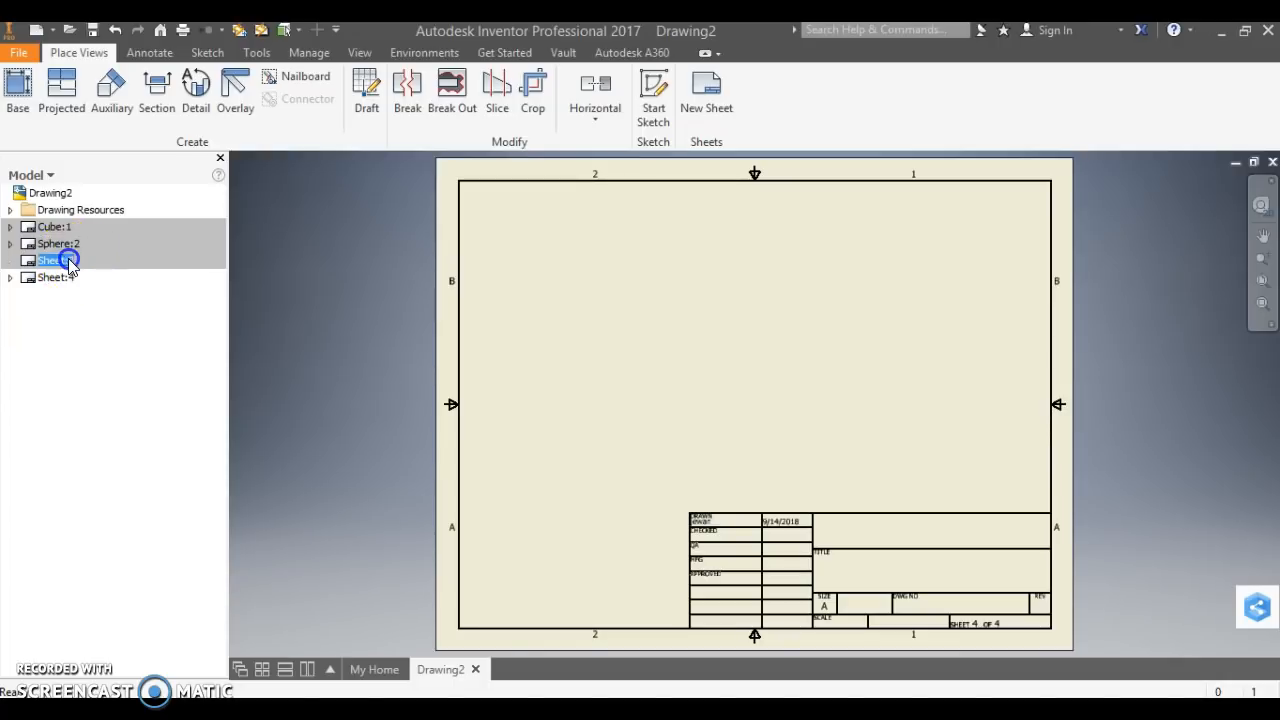
left_click(62, 262)
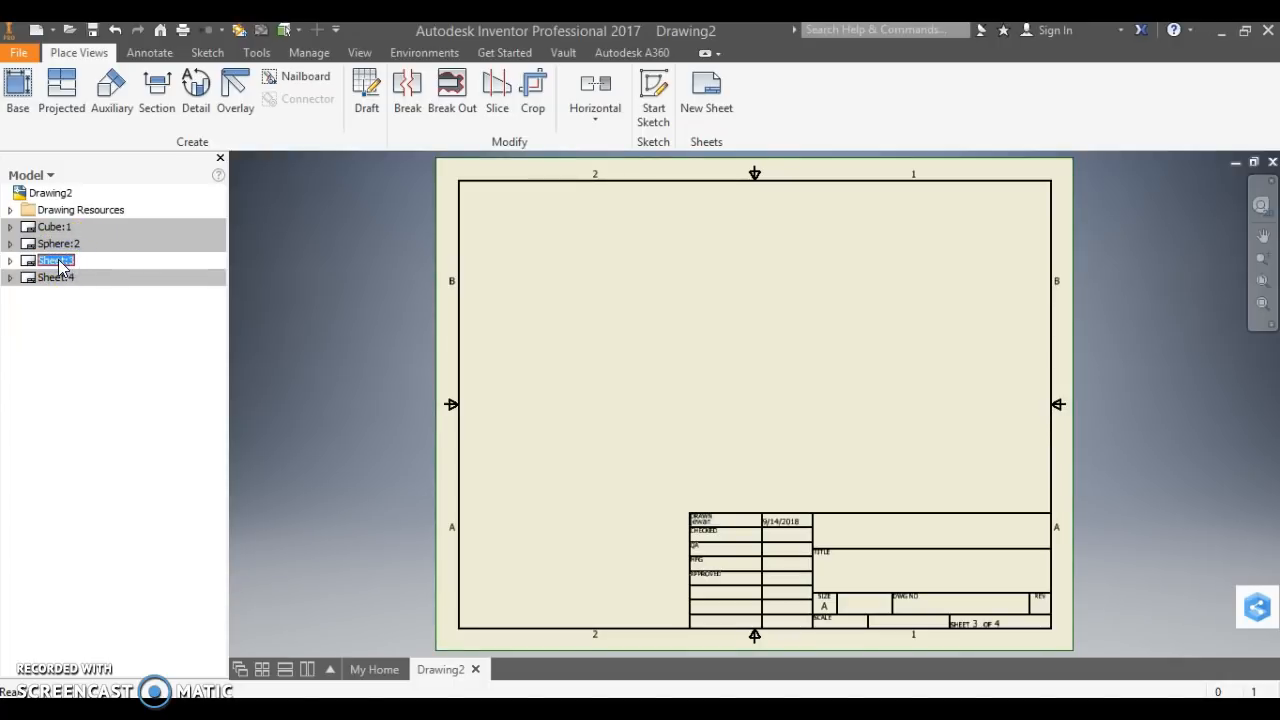
type("Cone")
left_click(62, 280)
left_click(62, 280)
type("Pyramid")
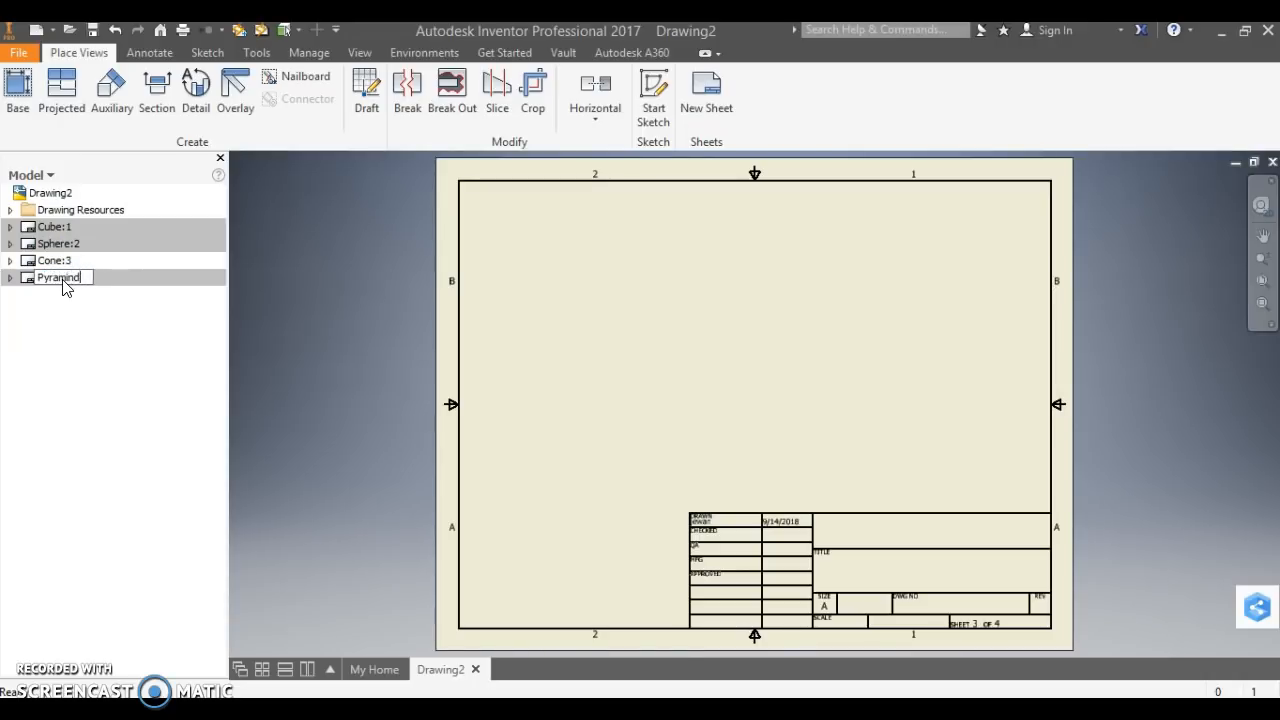
key("Return")
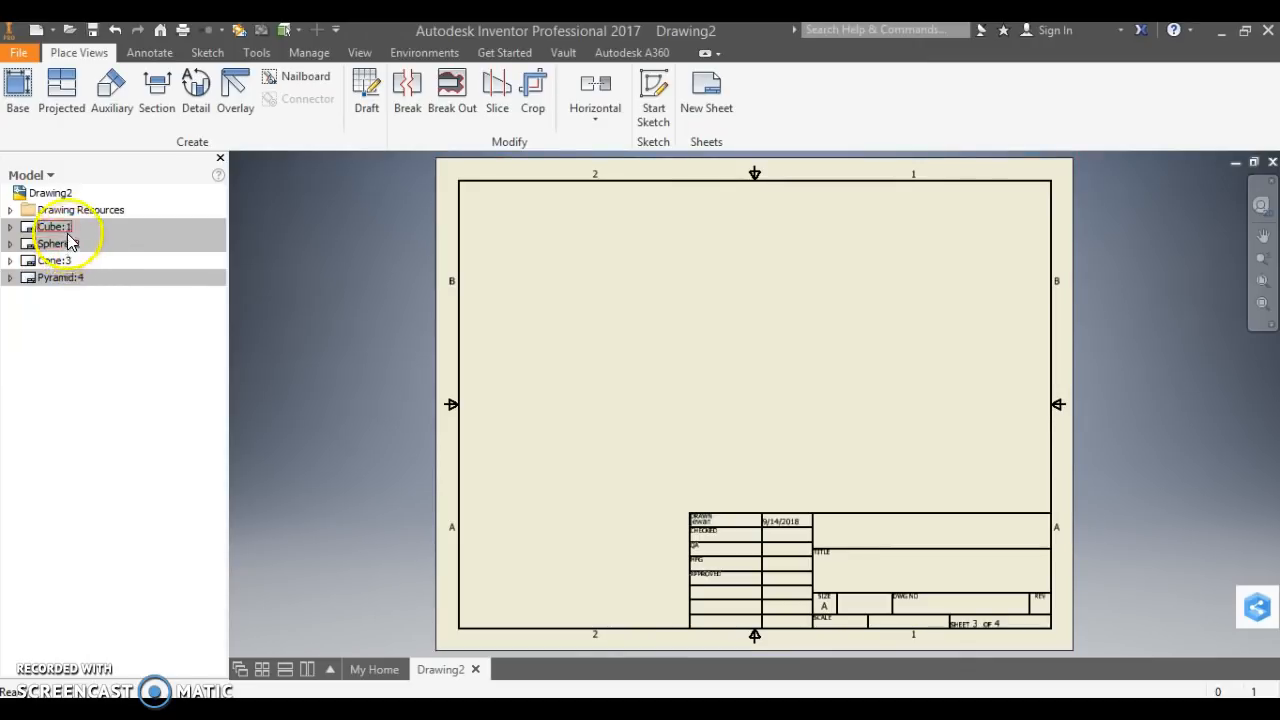
Step: Activate the Cube sheet and start a base view of the Cube part from the Inventor Shapes folder in Unit 2 New
double_click(66, 232)
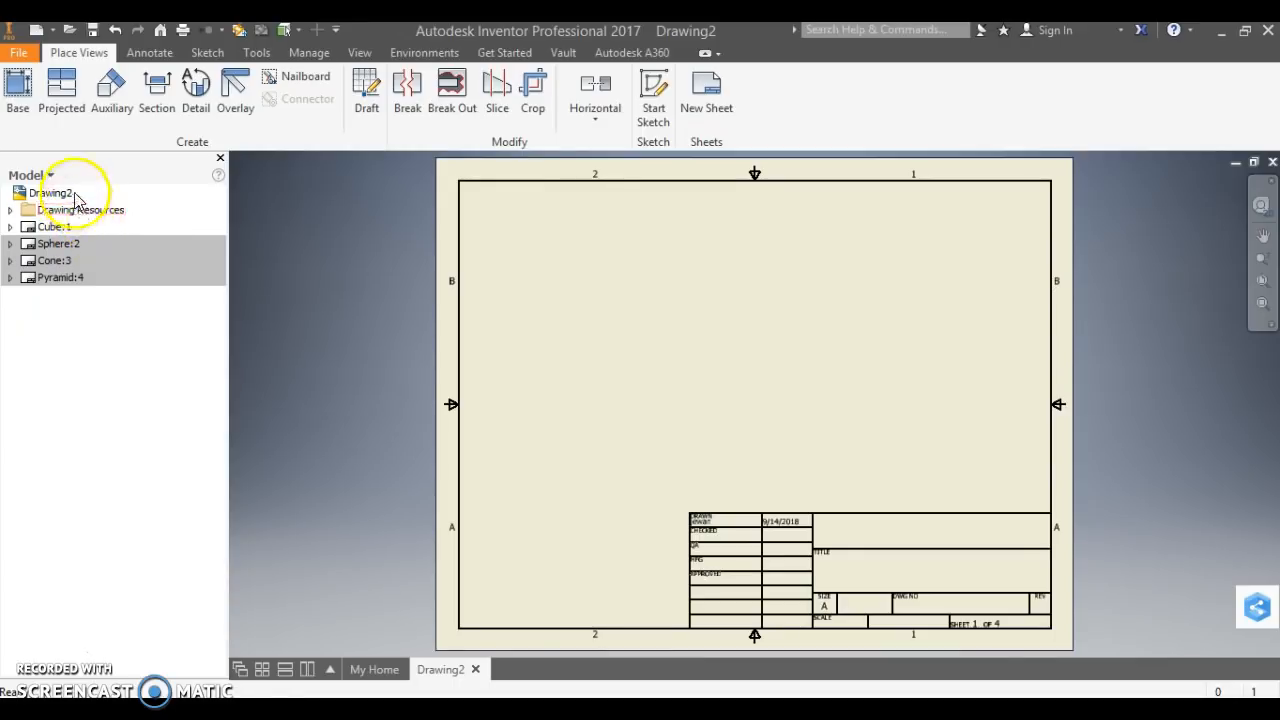
left_click(22, 96)
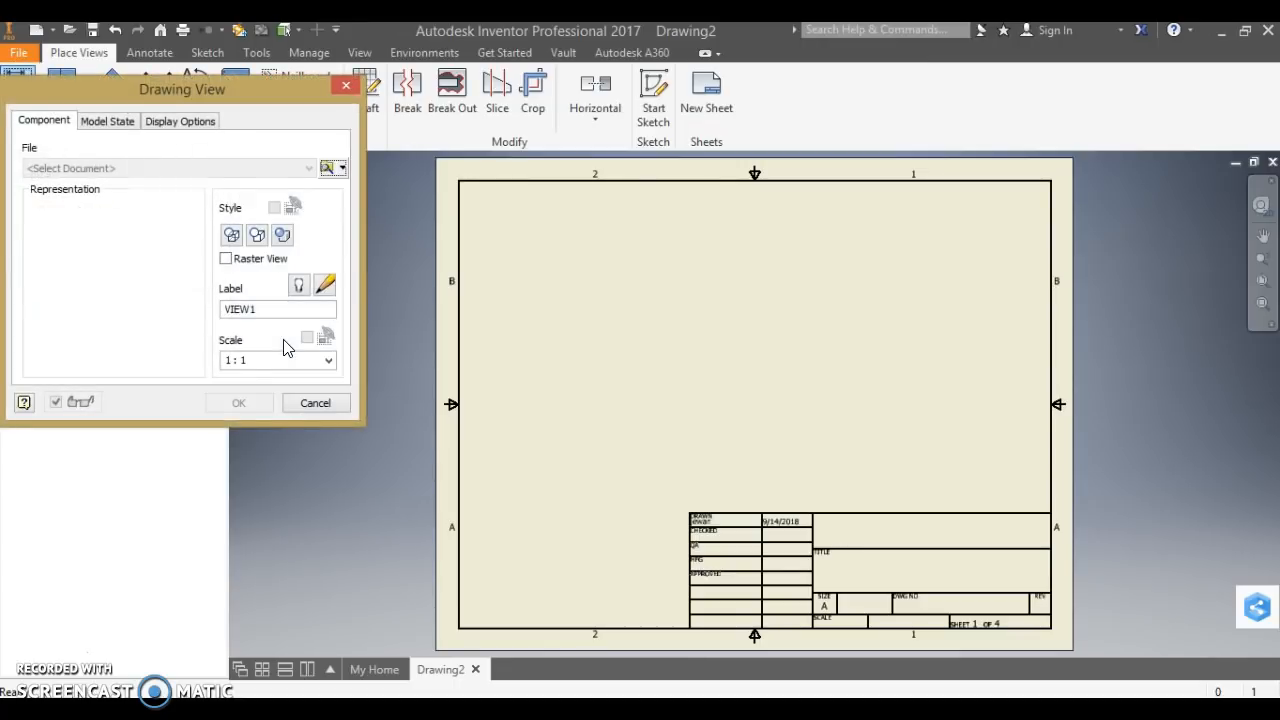
left_click(320, 249)
left_click(330, 170)
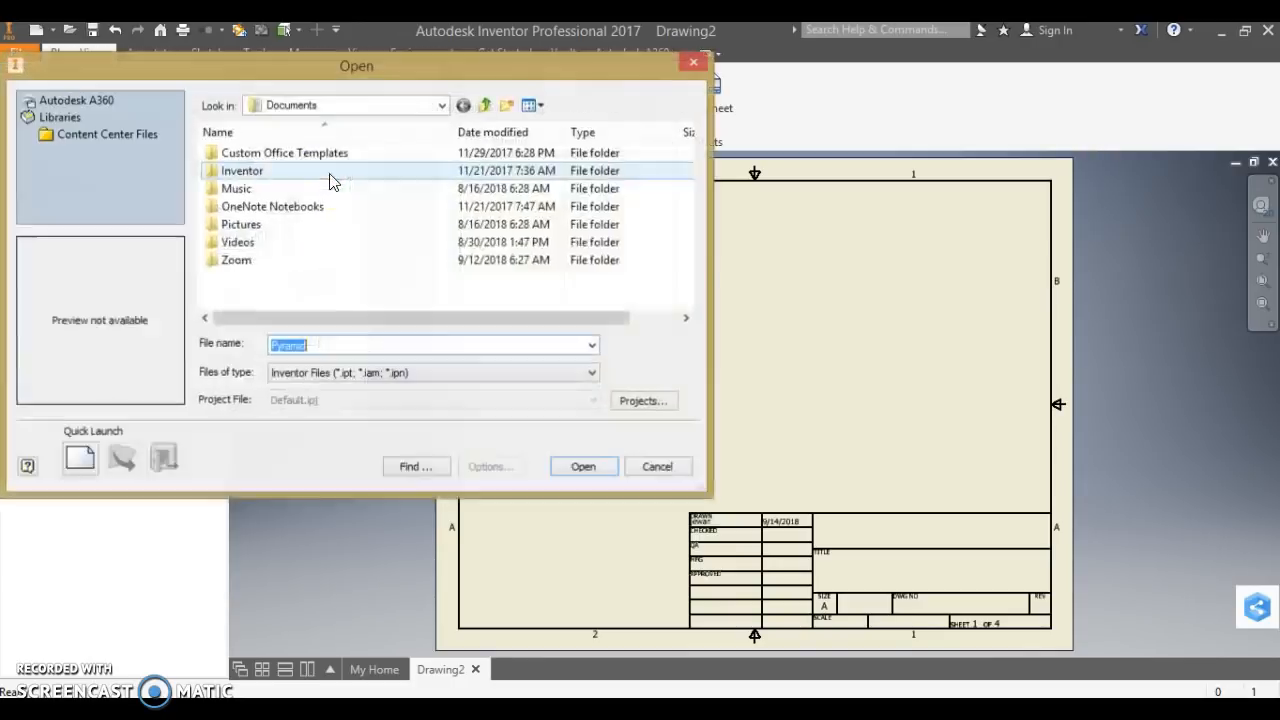
left_click(440, 106)
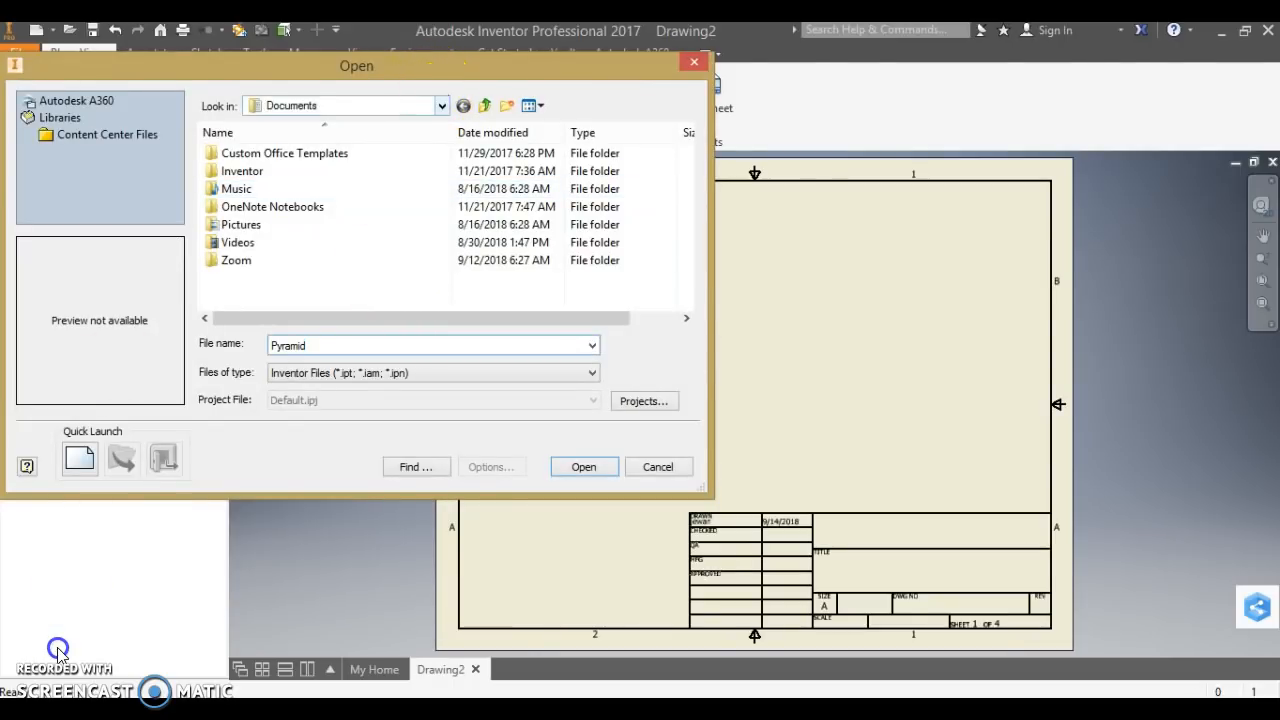
left_click(440, 106)
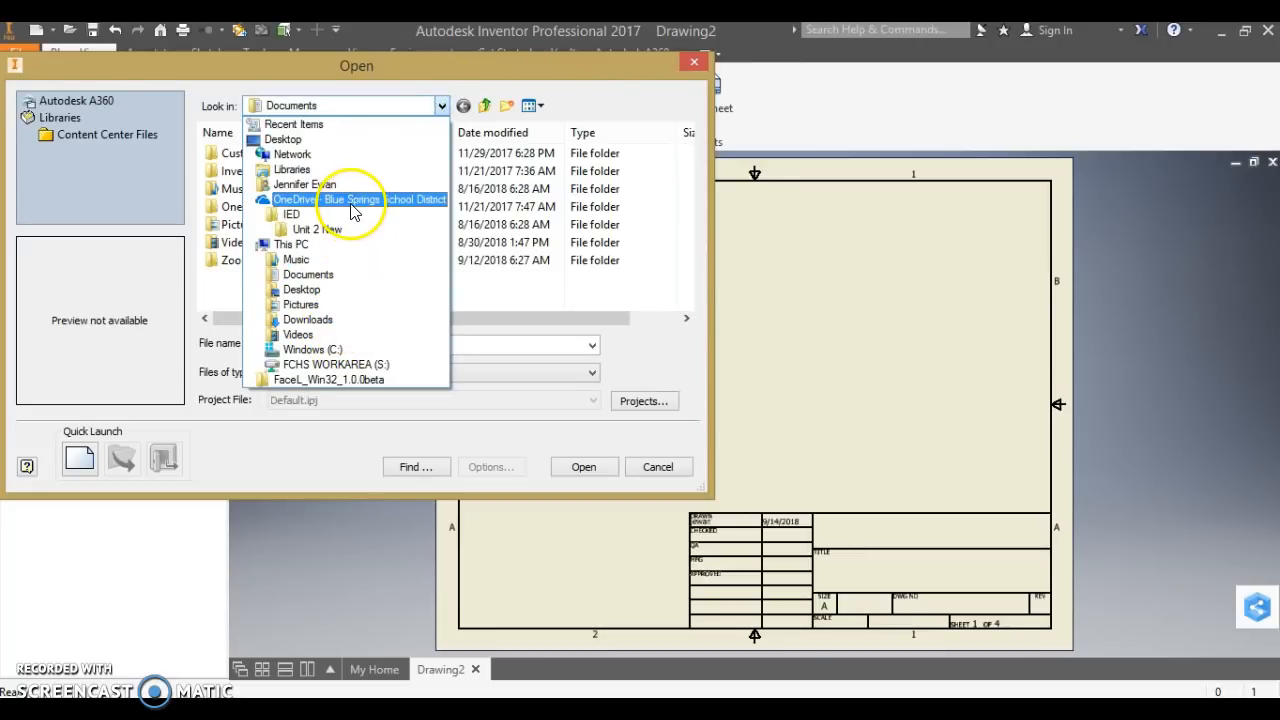
left_click(330, 229)
double_click(257, 157)
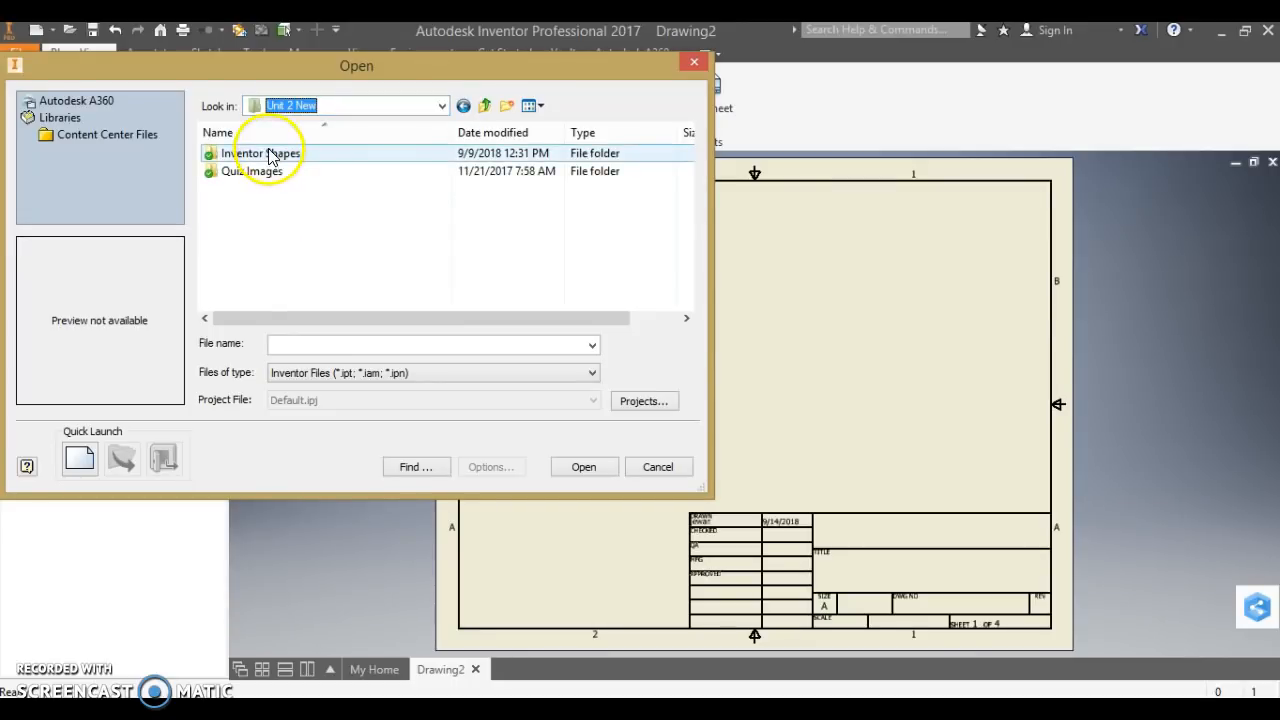
left_click(247, 176)
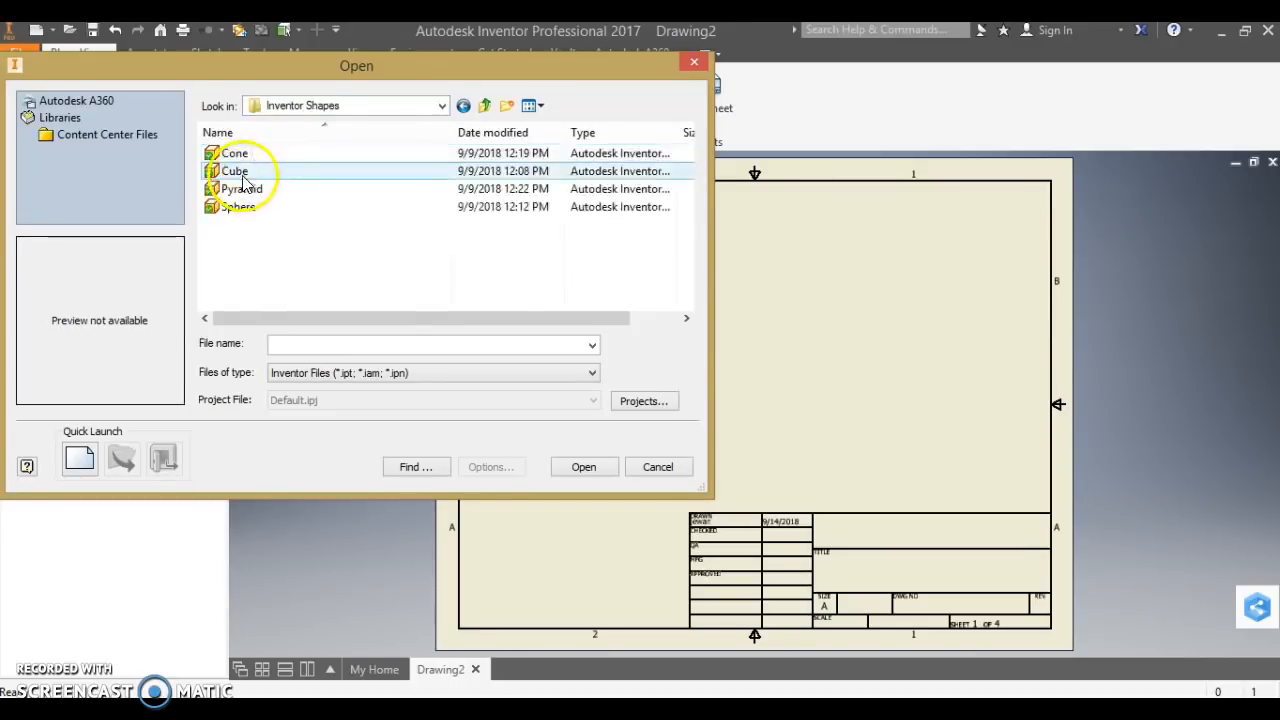
left_click(236, 171)
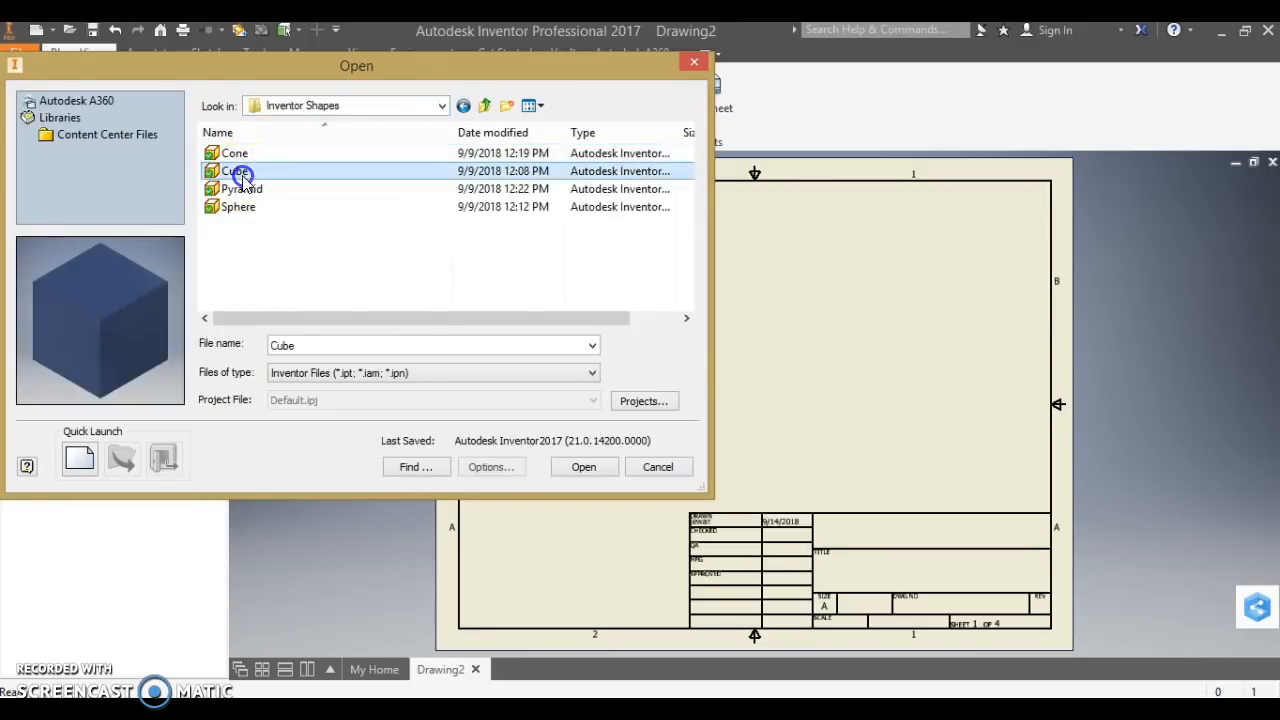
left_click(585, 468)
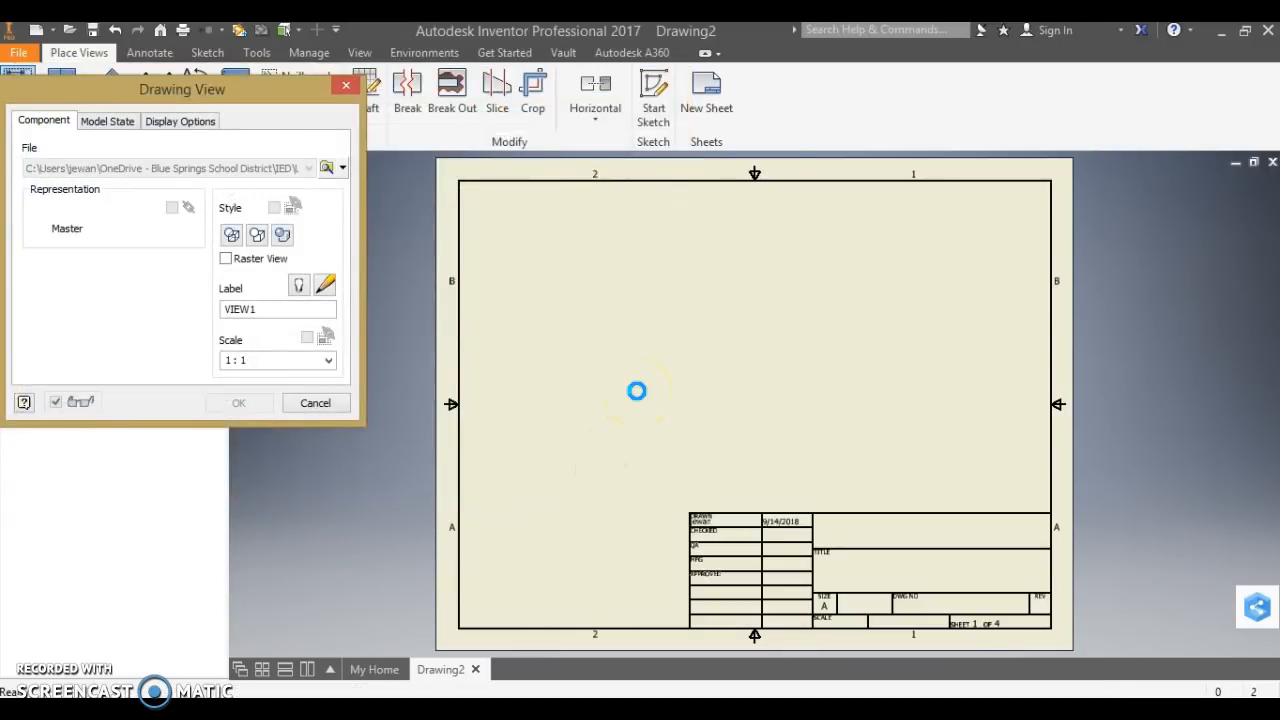
Step: Place the cube's front base view at 1:1 with projected top, right-side and isometric views on the Cube sheet
left_click(678, 392)
left_click(783, 407)
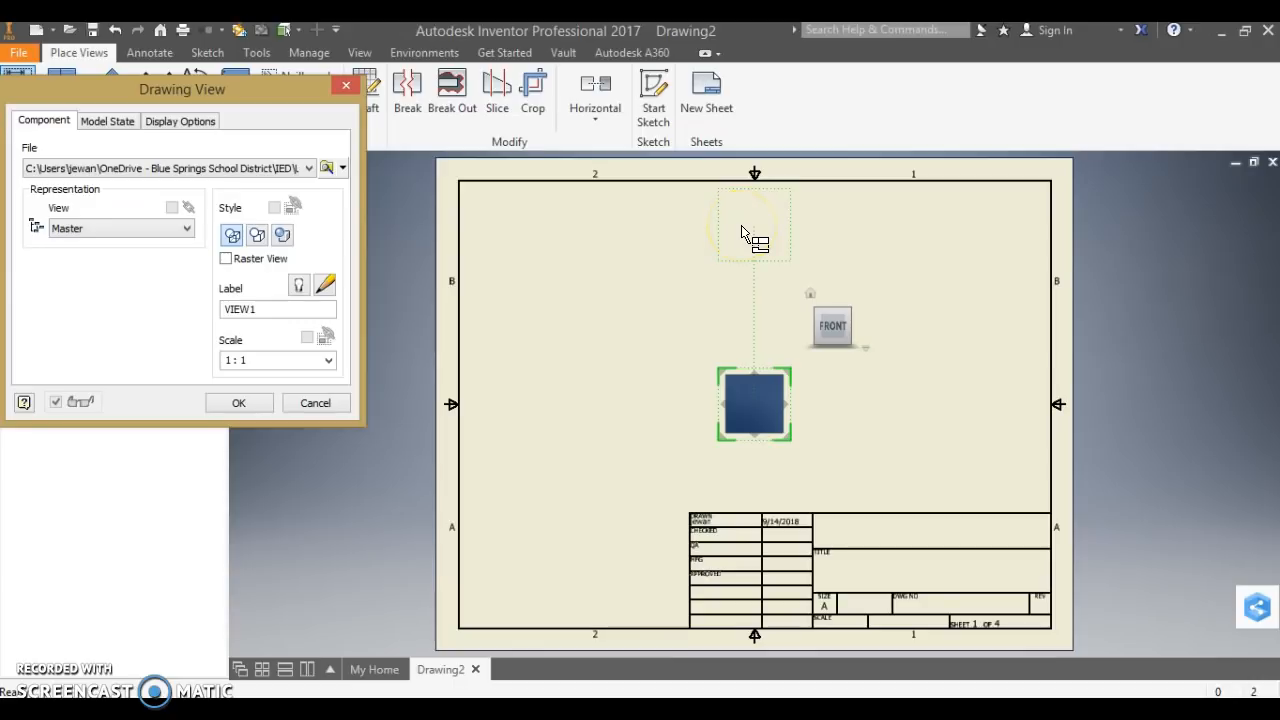
left_click(741, 225)
left_click(957, 404)
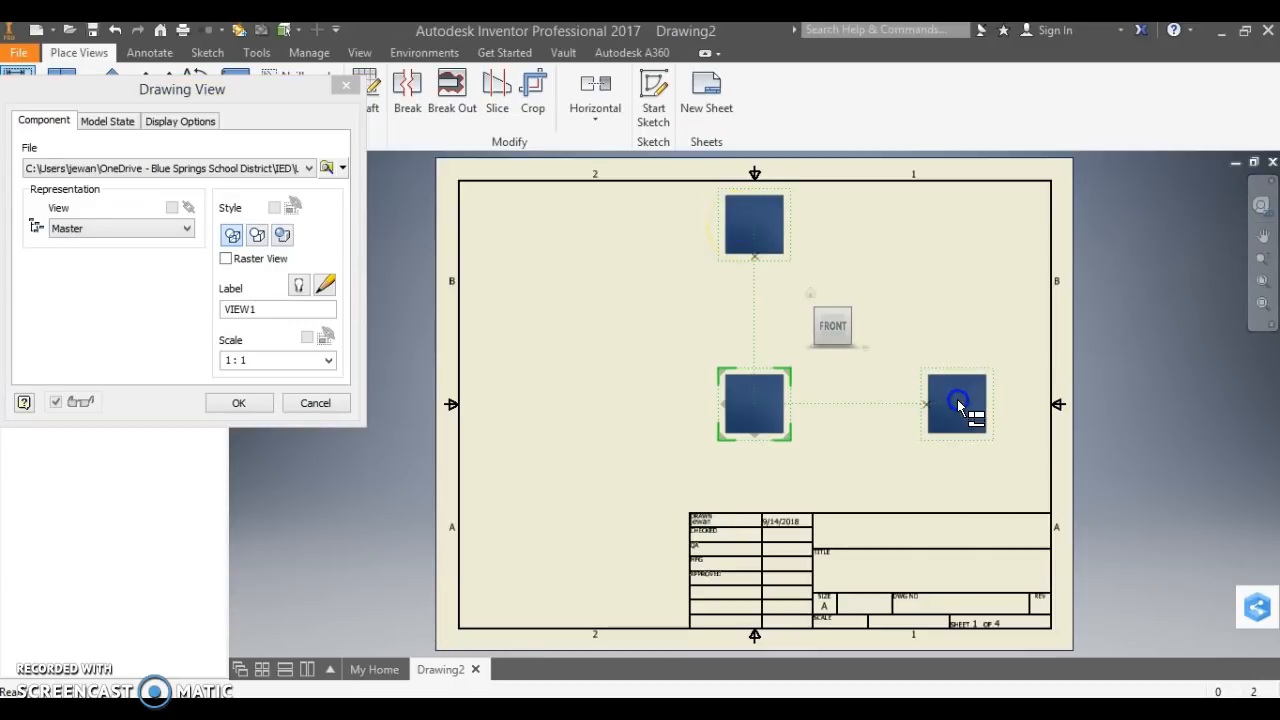
left_click(959, 268)
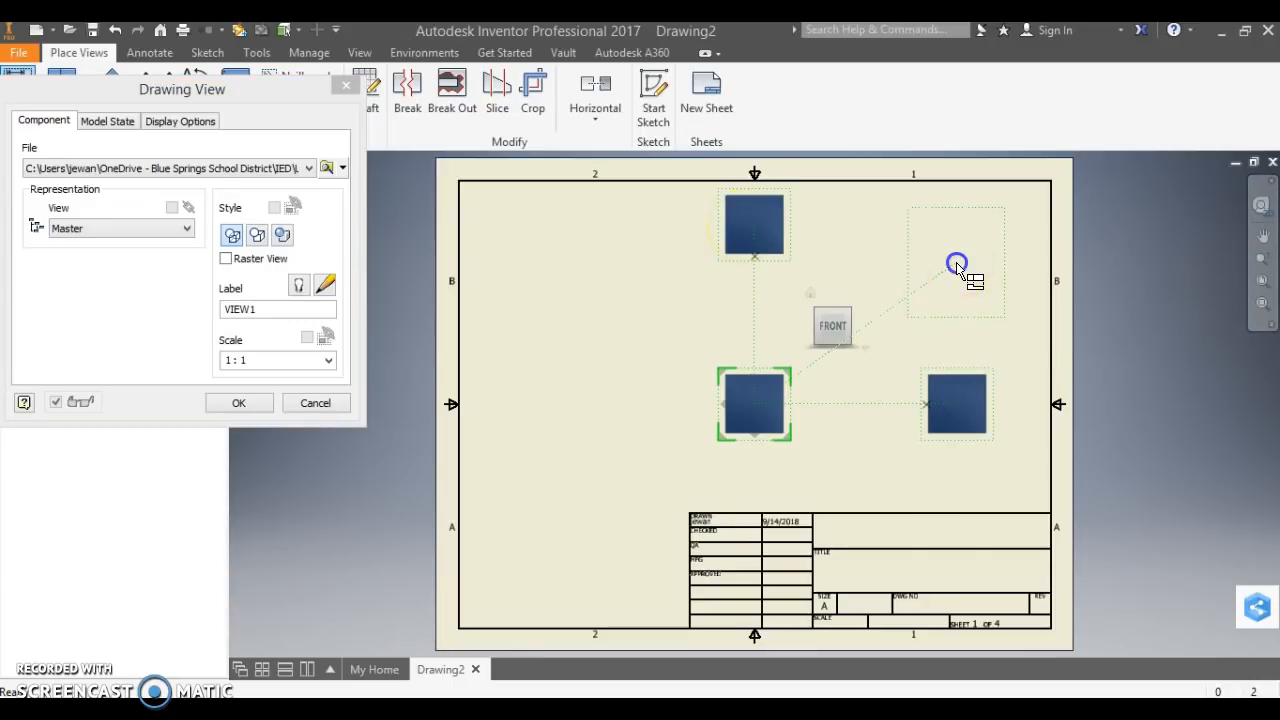
right_click(851, 257)
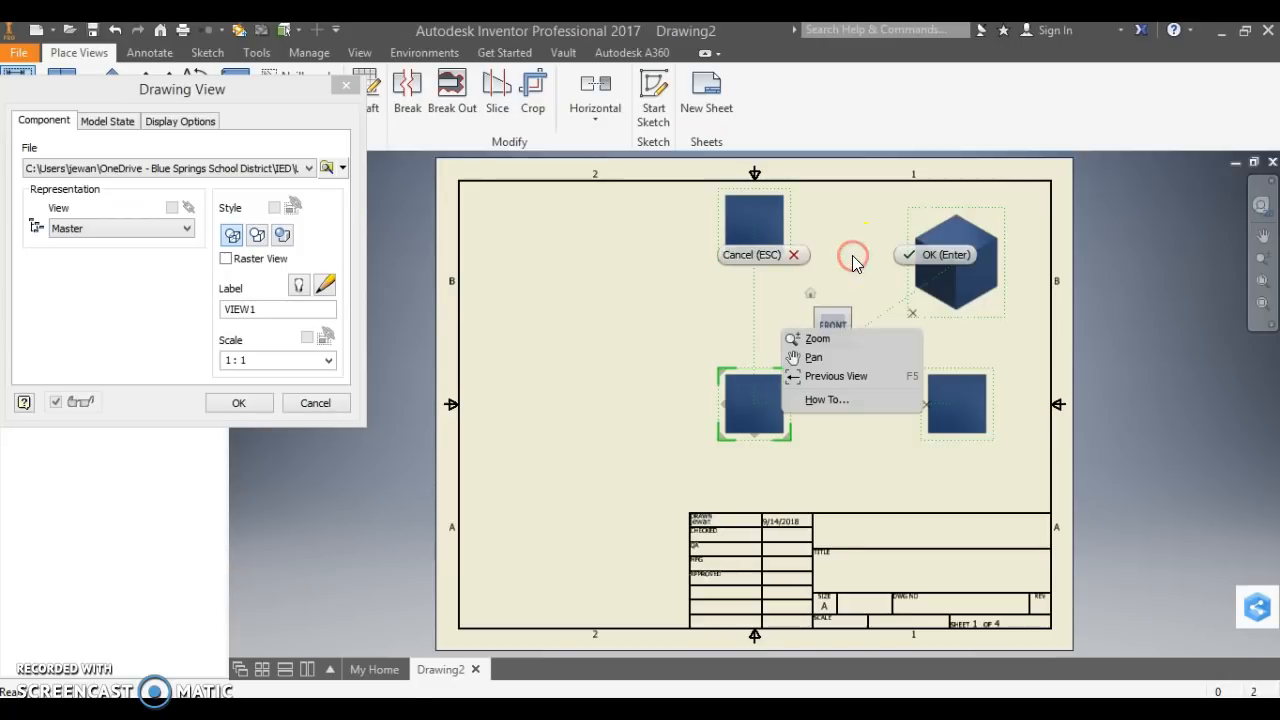
left_click(947, 262)
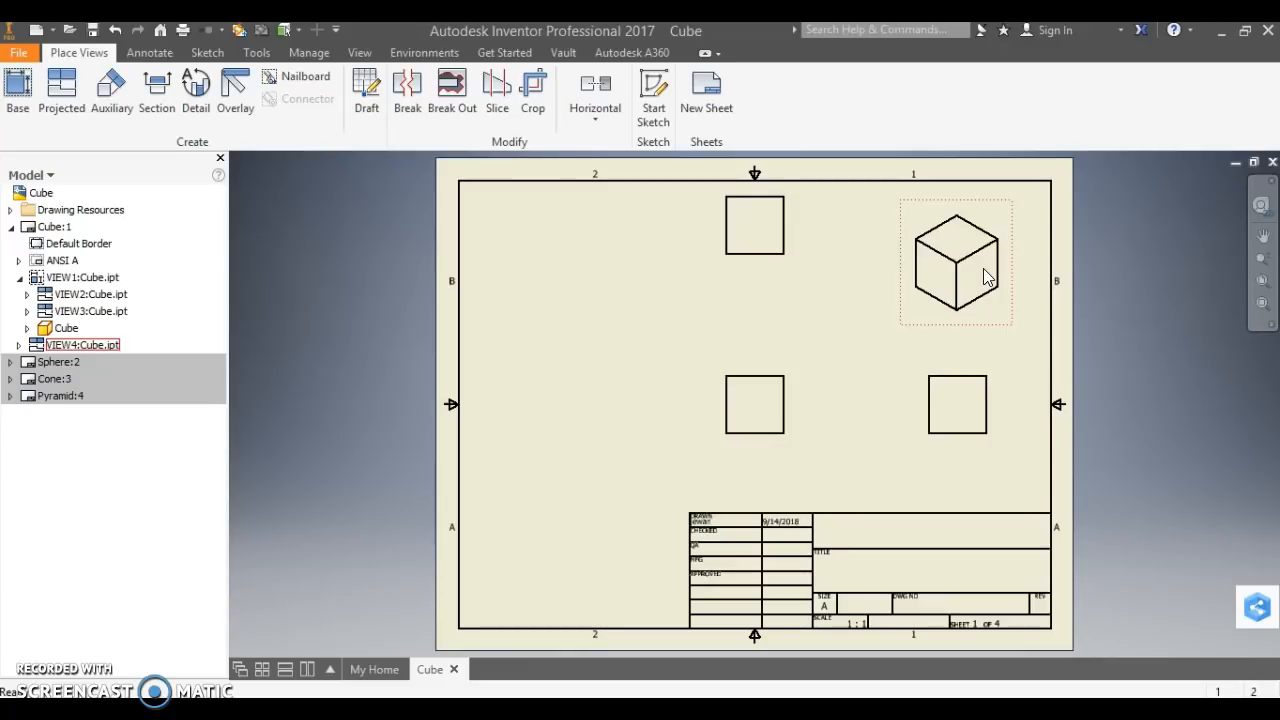
Step: Set the cube's isometric view to the shaded display style
right_click(983, 268)
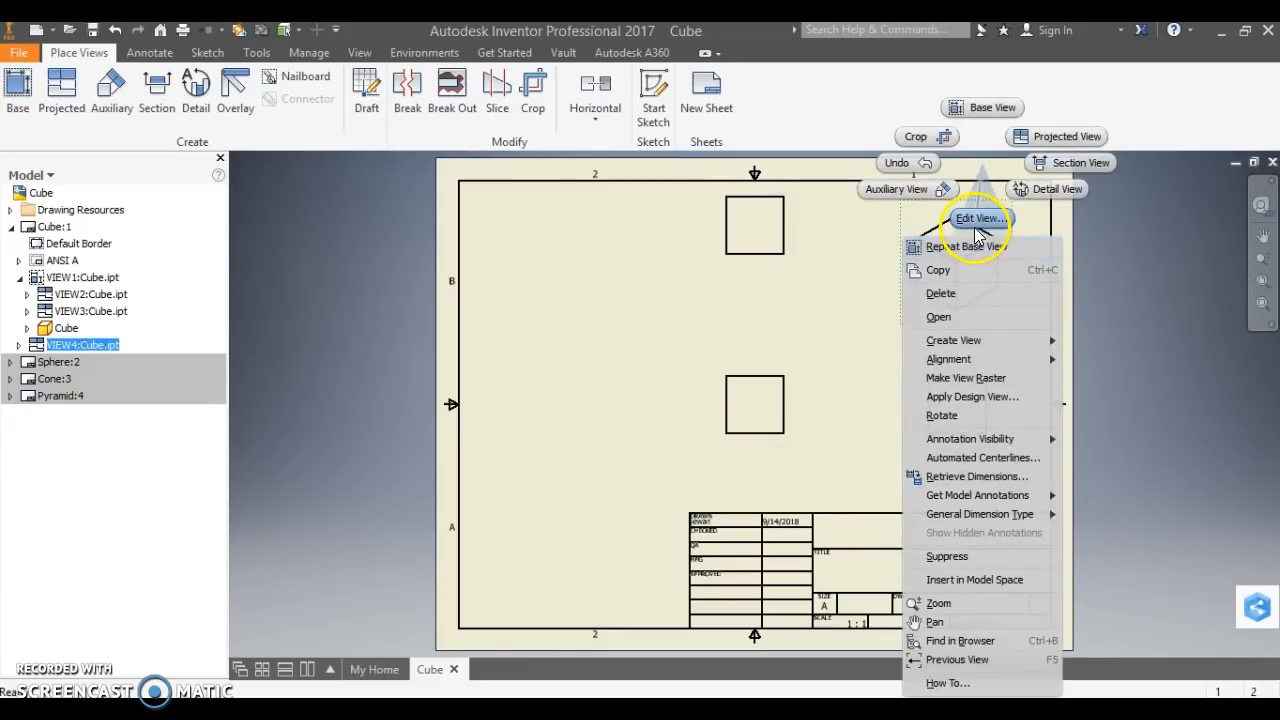
left_click(978, 230)
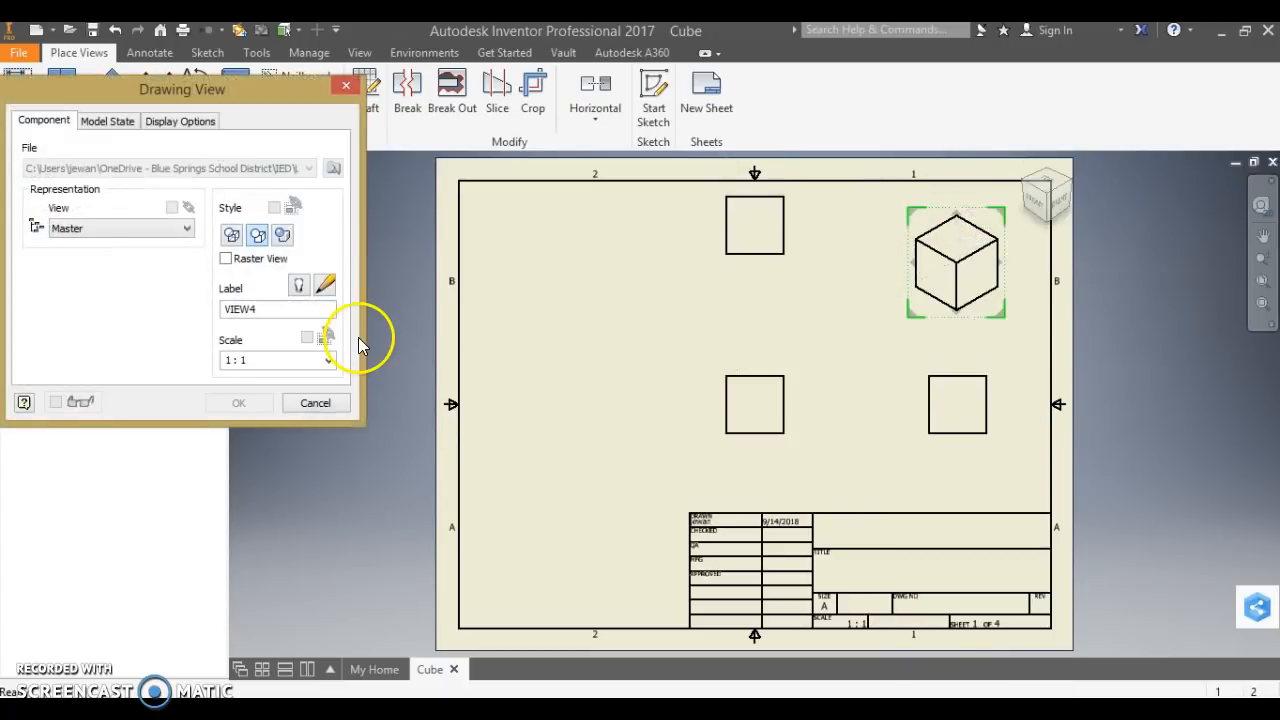
left_click(282, 237)
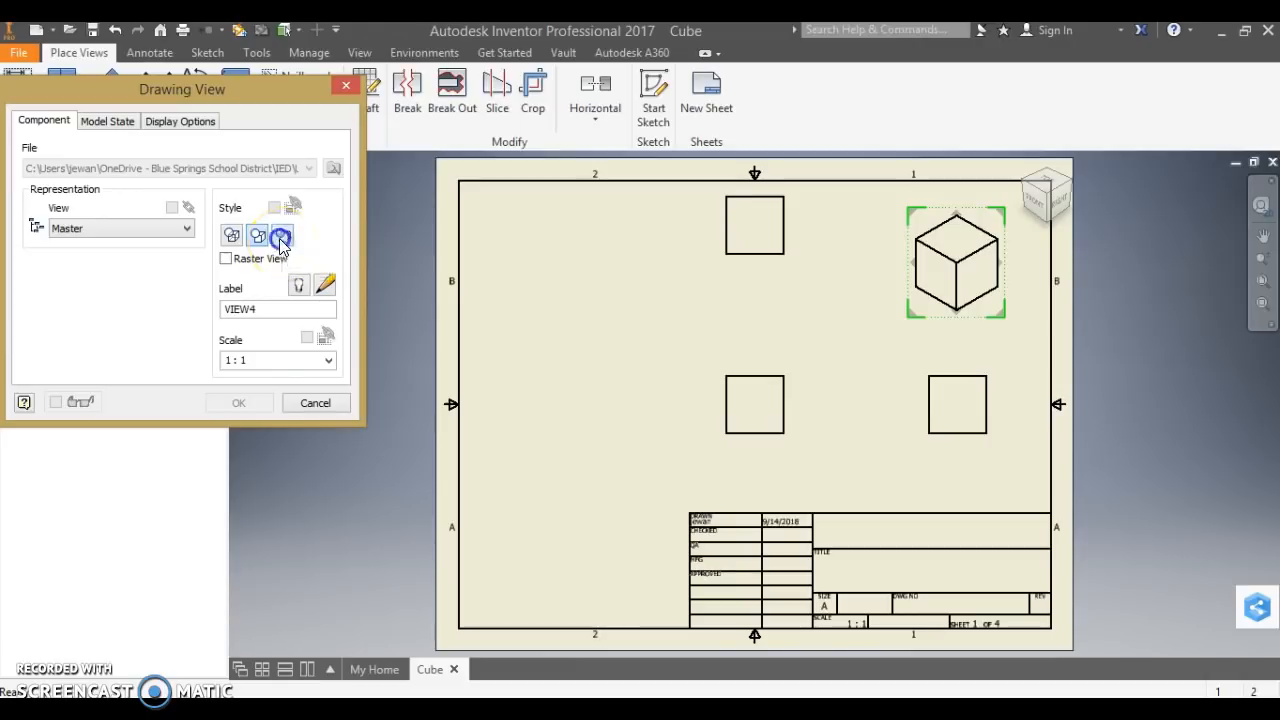
left_click(260, 411)
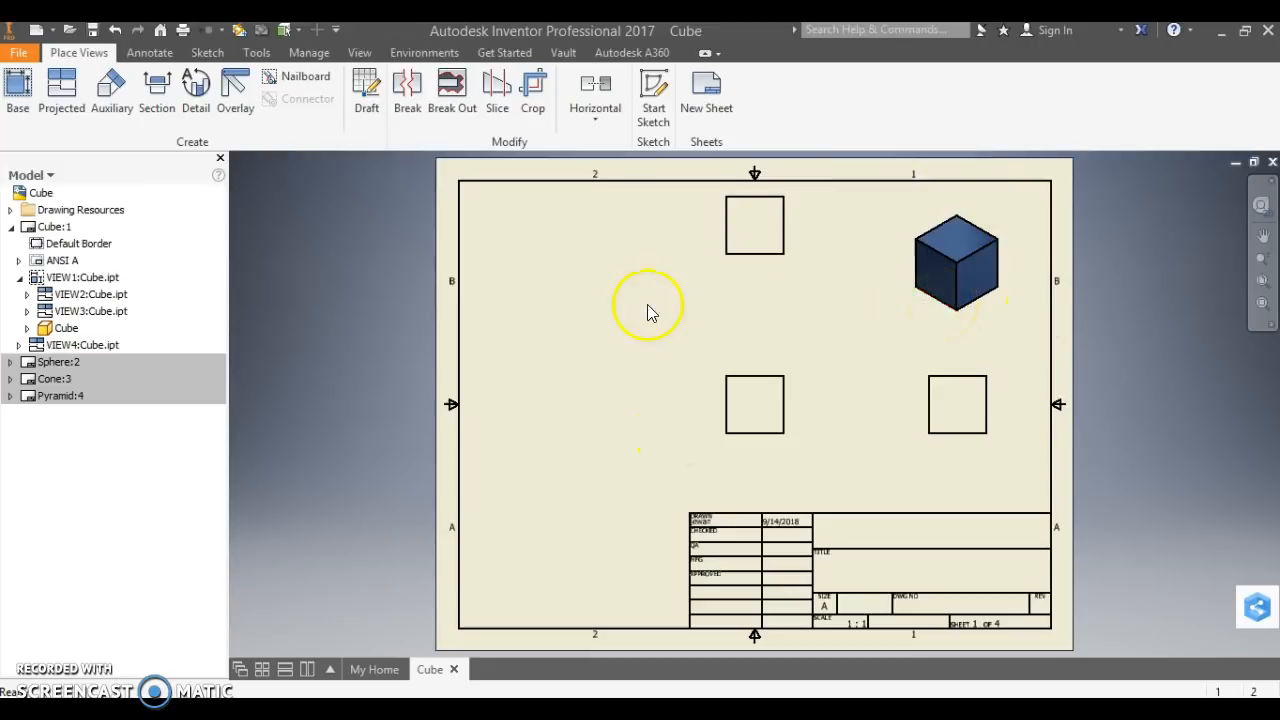
Step: Collapse the Cube sheet's contents in the model tree and make the Pyramid sheet active
left_click(13, 228)
left_click(46, 280)
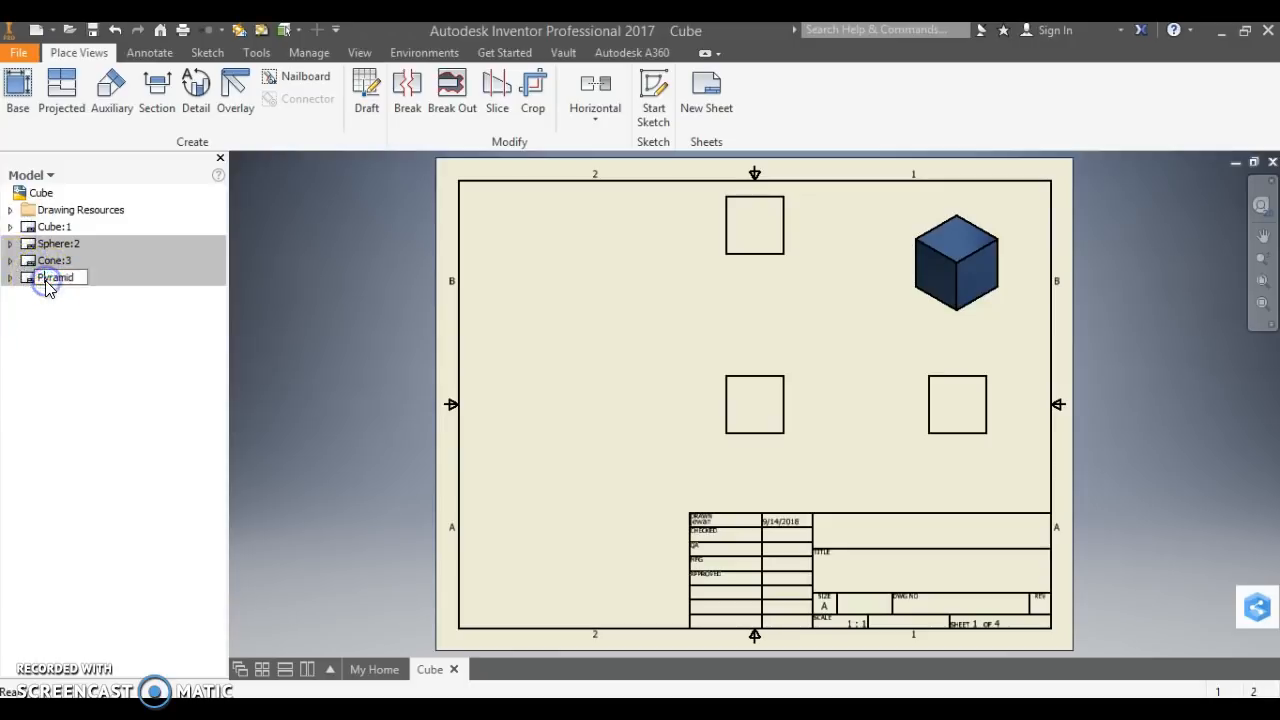
double_click(30, 284)
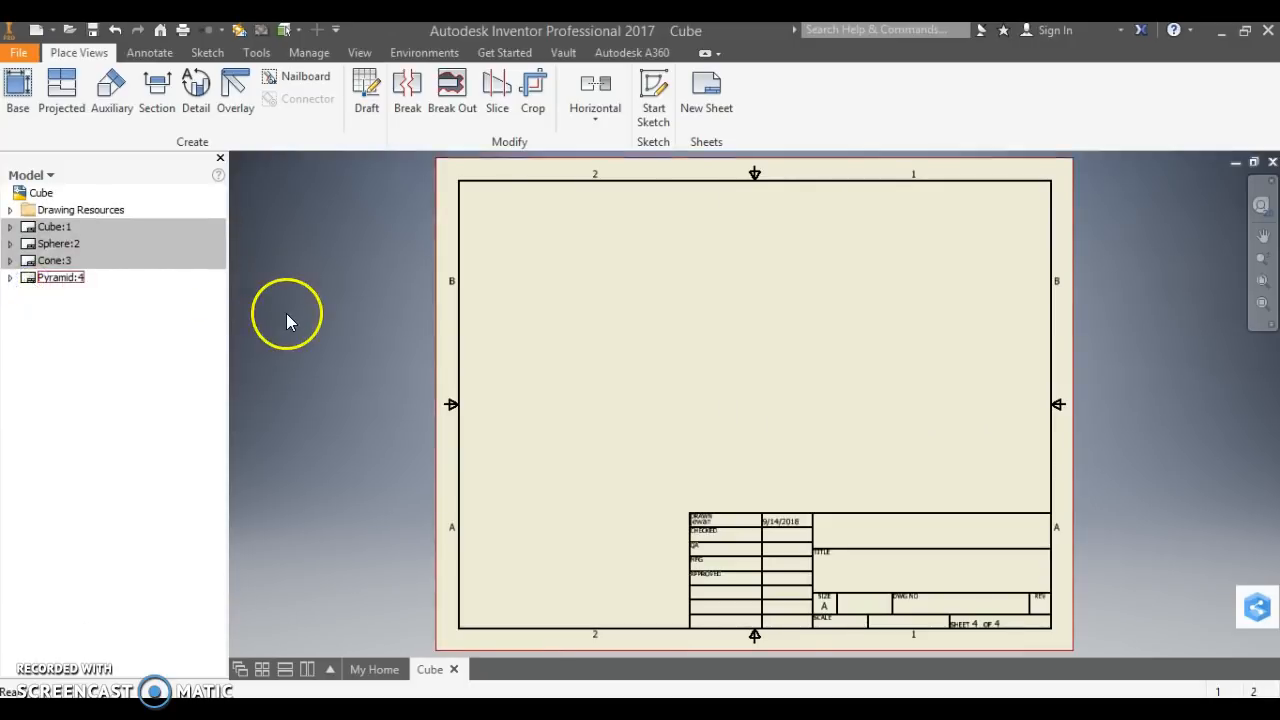
double_click(55, 229)
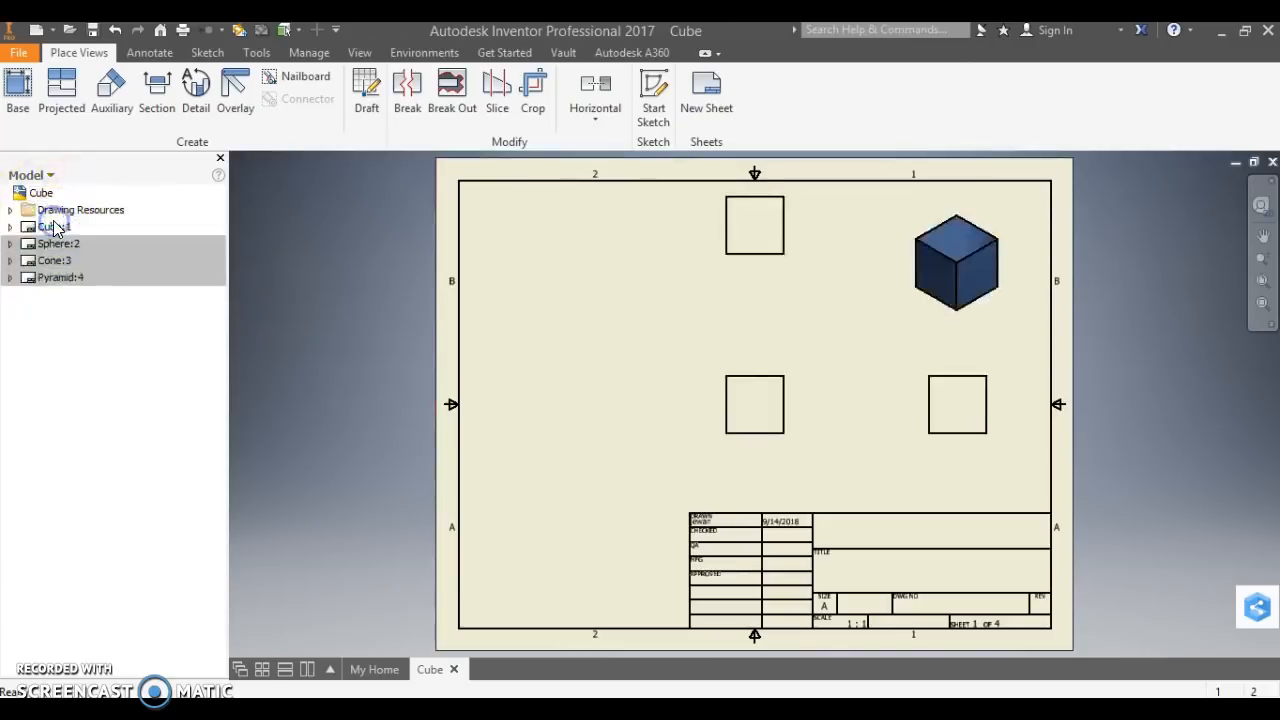
double_click(56, 282)
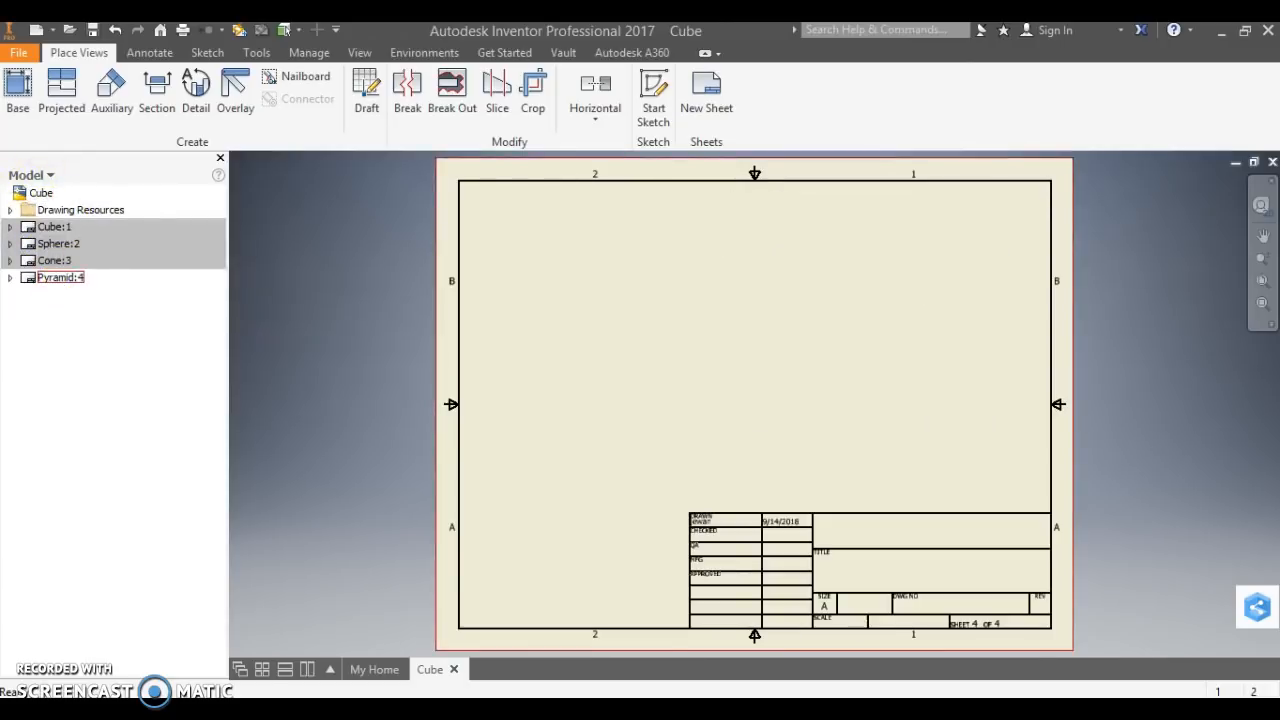
left_click(12, 110)
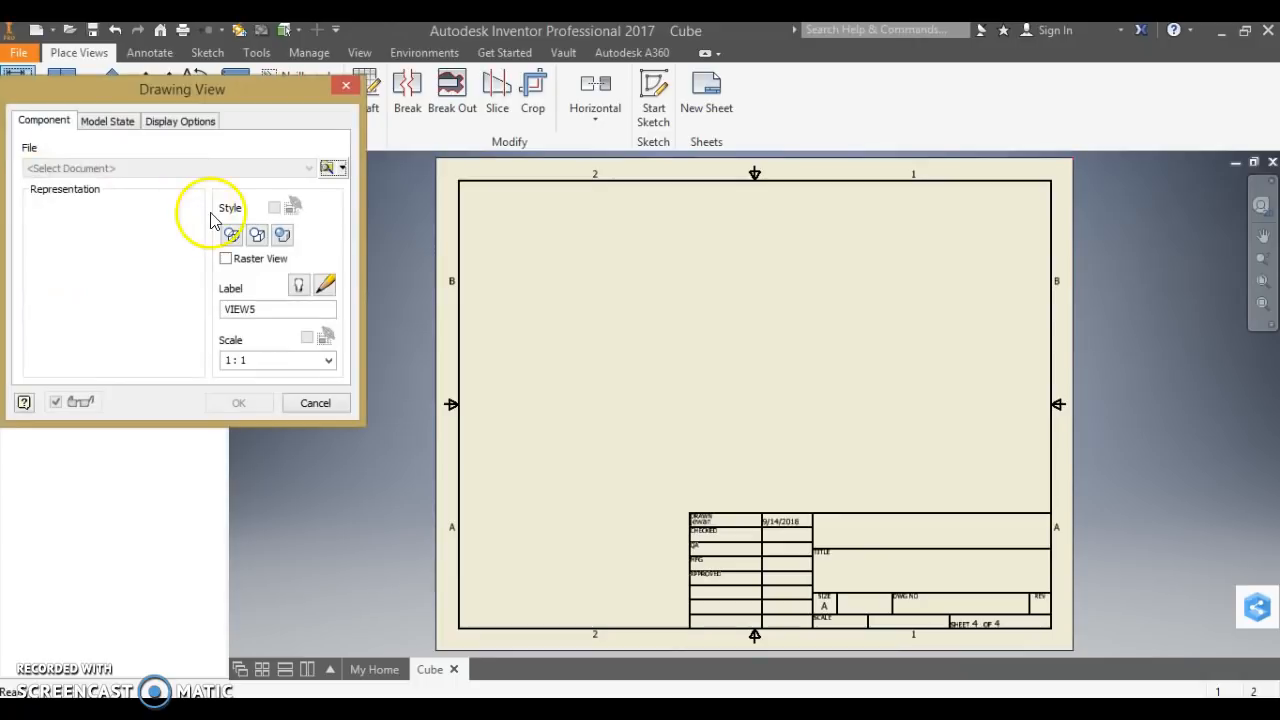
left_click(328, 172)
left_click(318, 189)
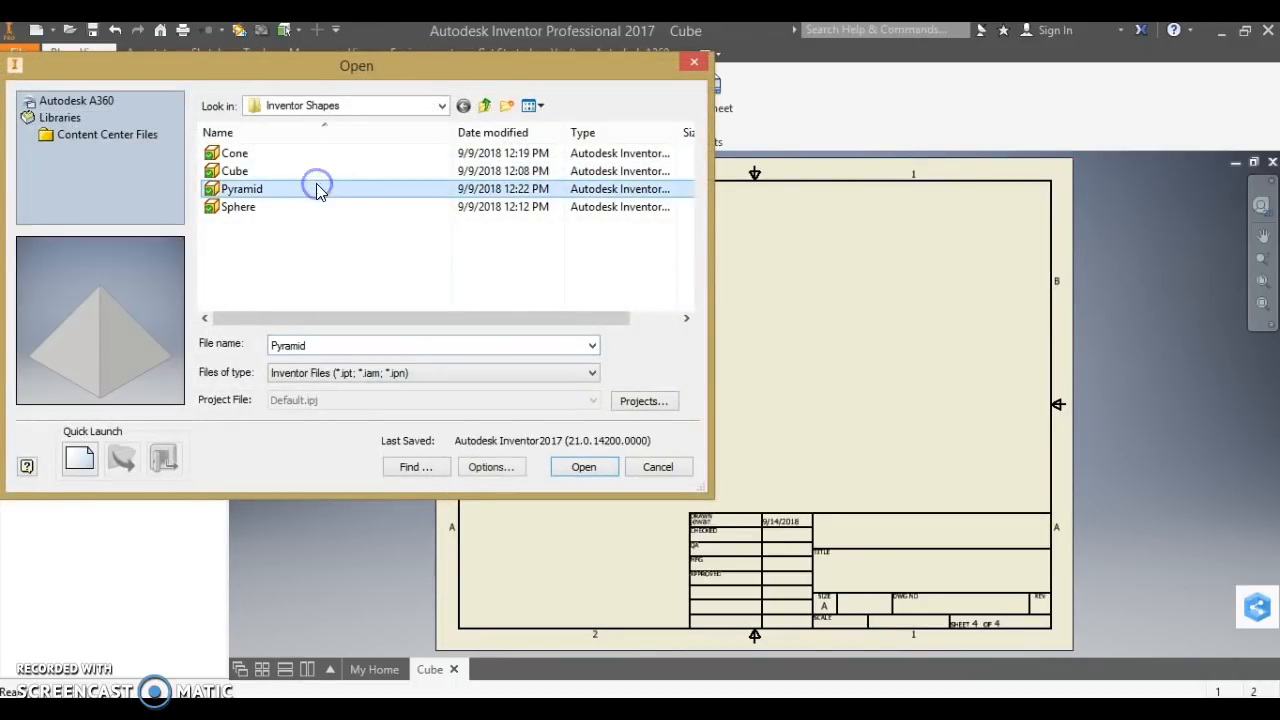
left_click(586, 465)
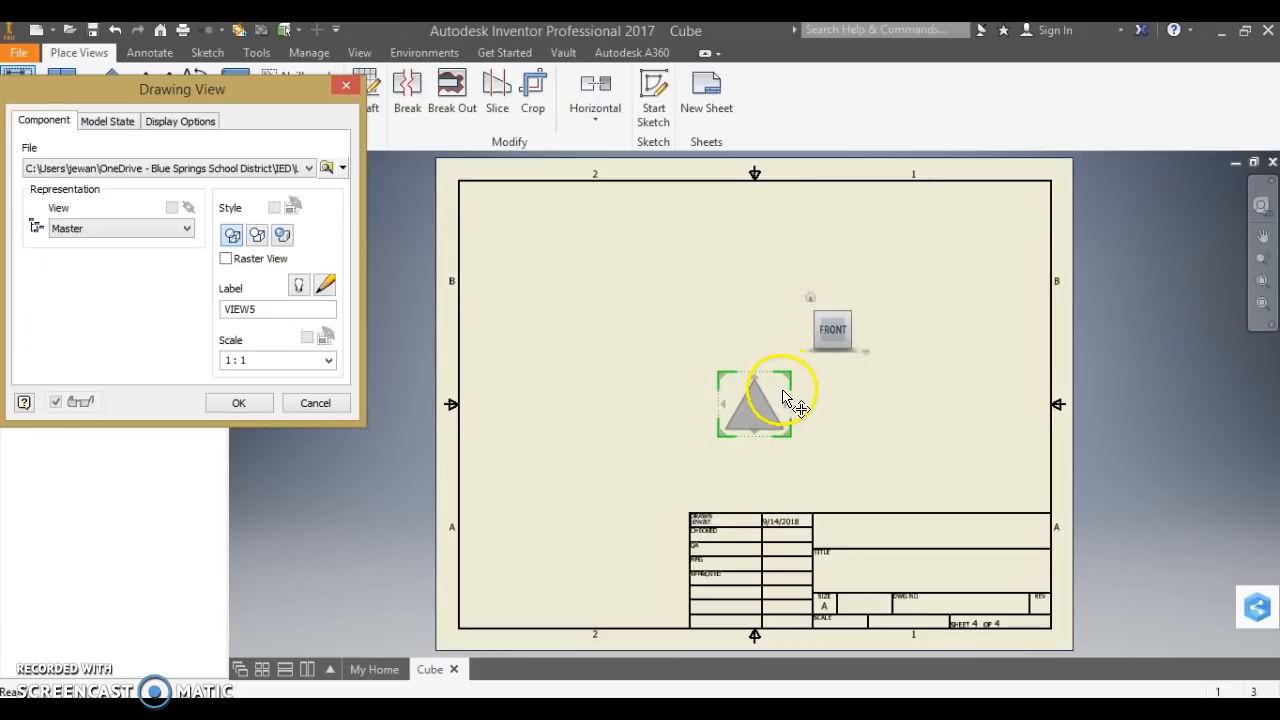
left_click(835, 357)
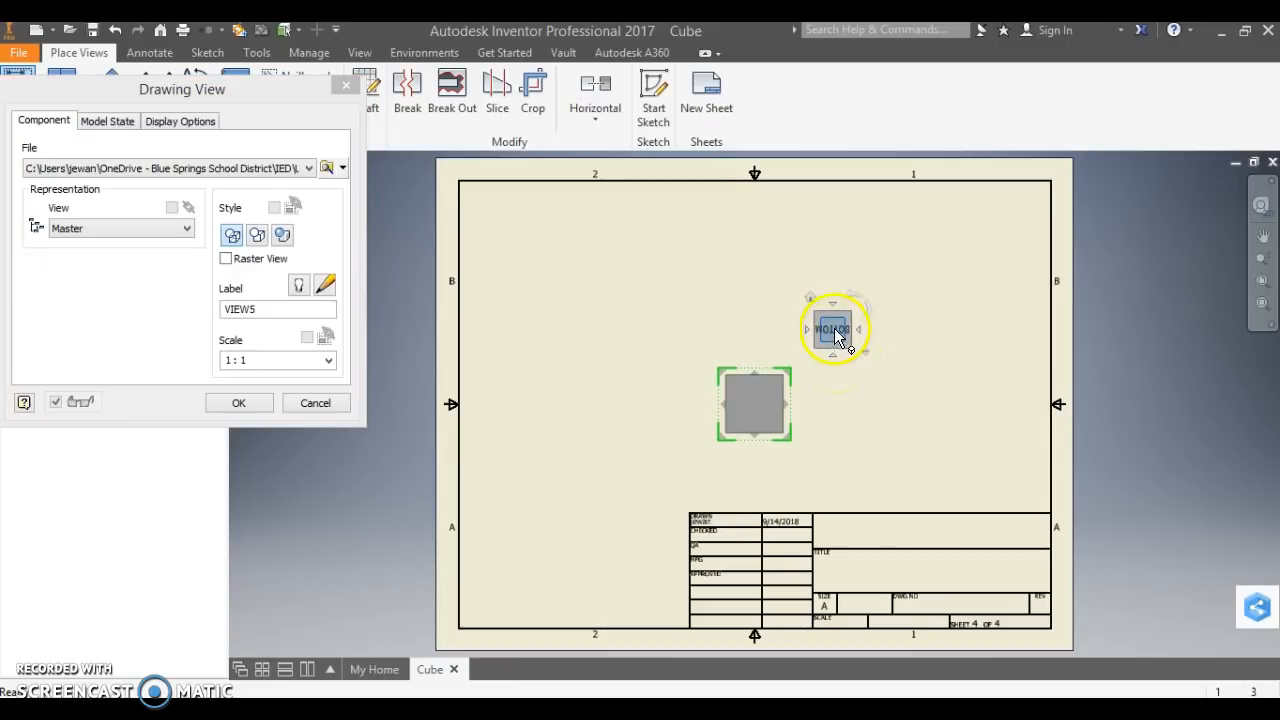
left_click(809, 330)
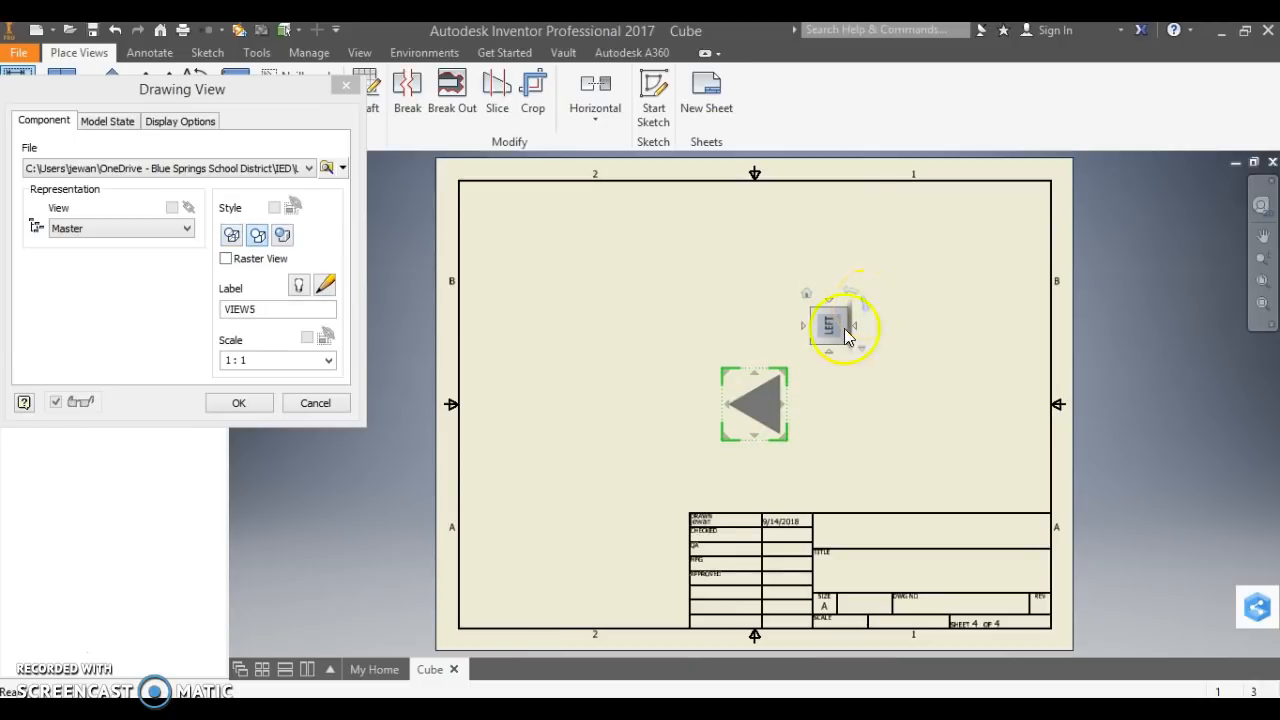
left_click(862, 311)
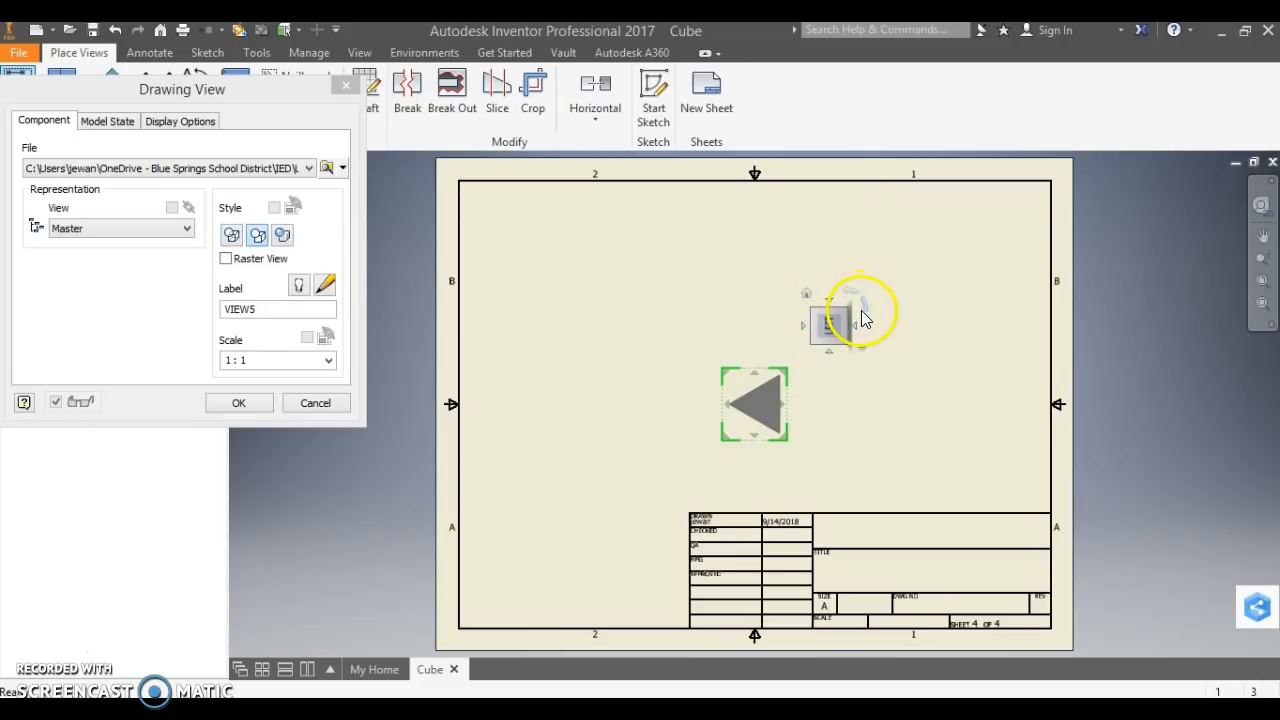
left_click(750, 246)
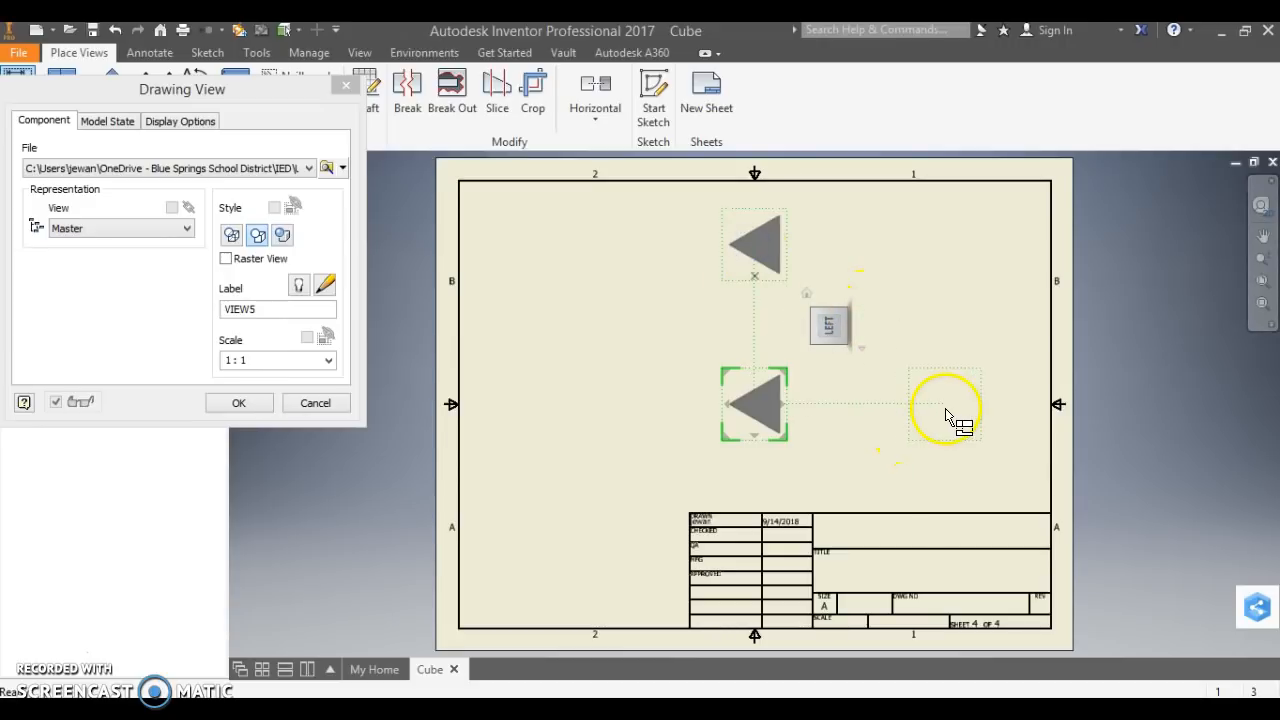
left_click(949, 277)
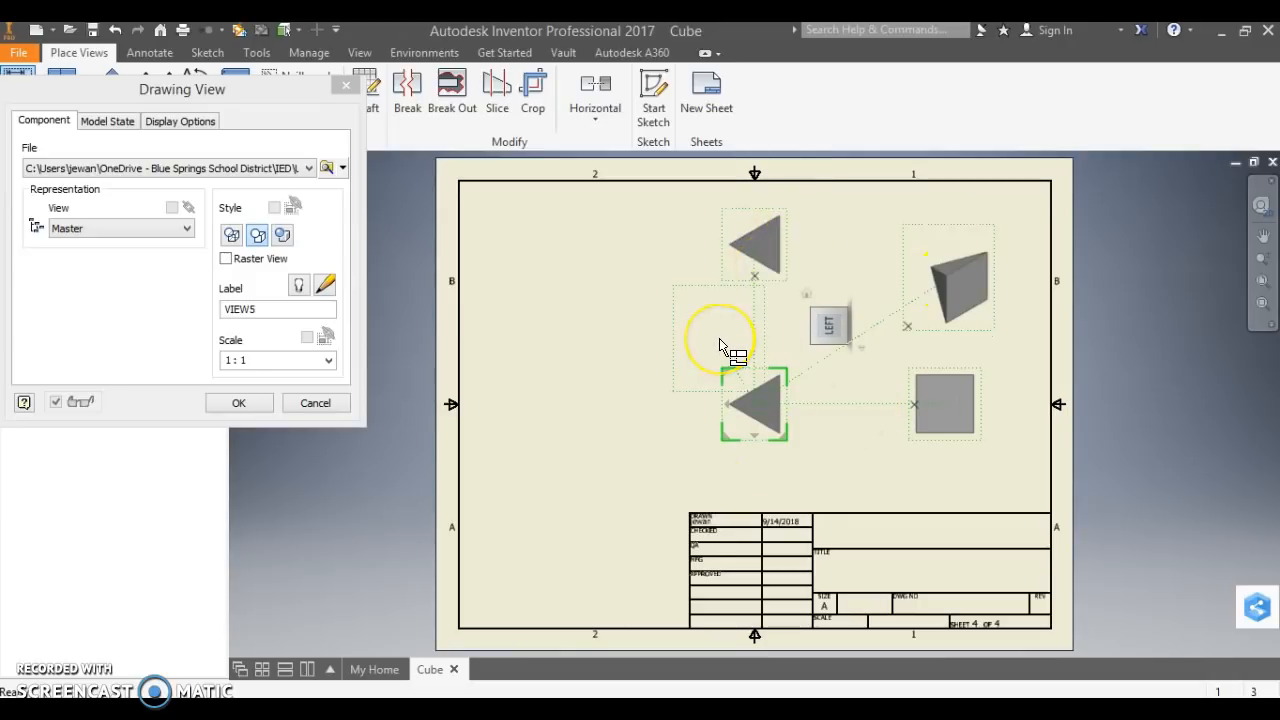
right_click(720, 345)
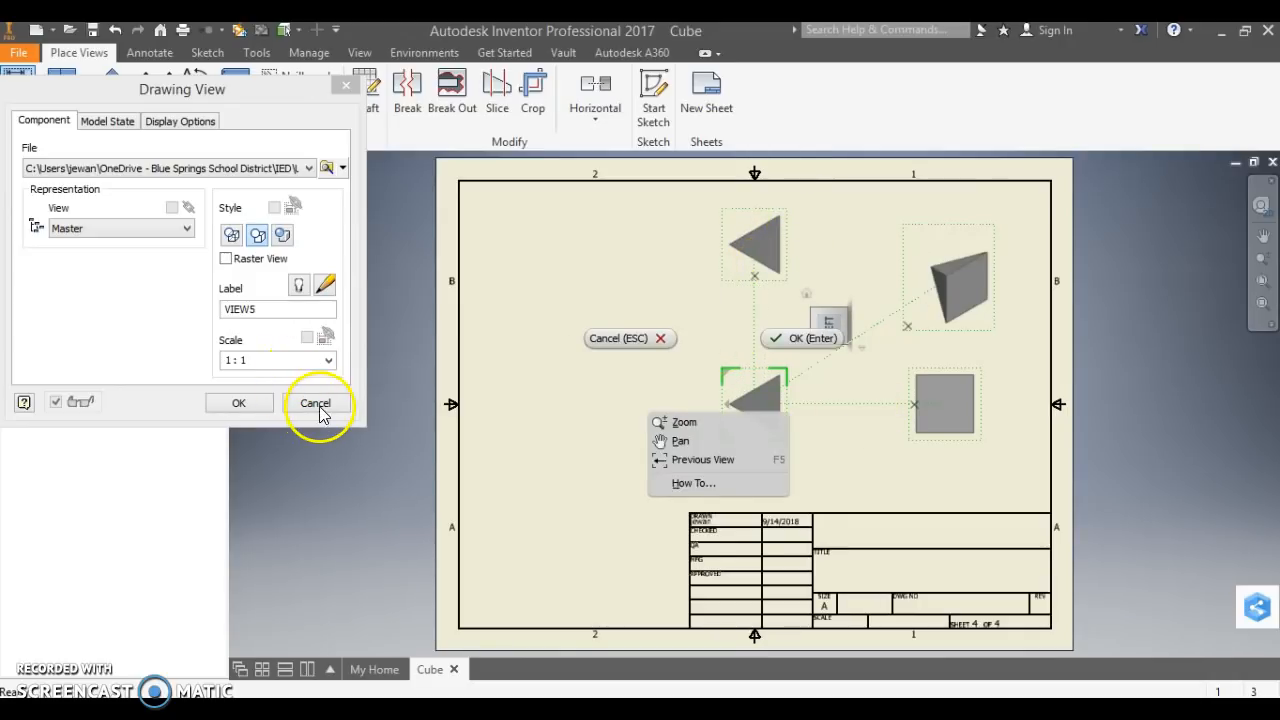
left_click(316, 403)
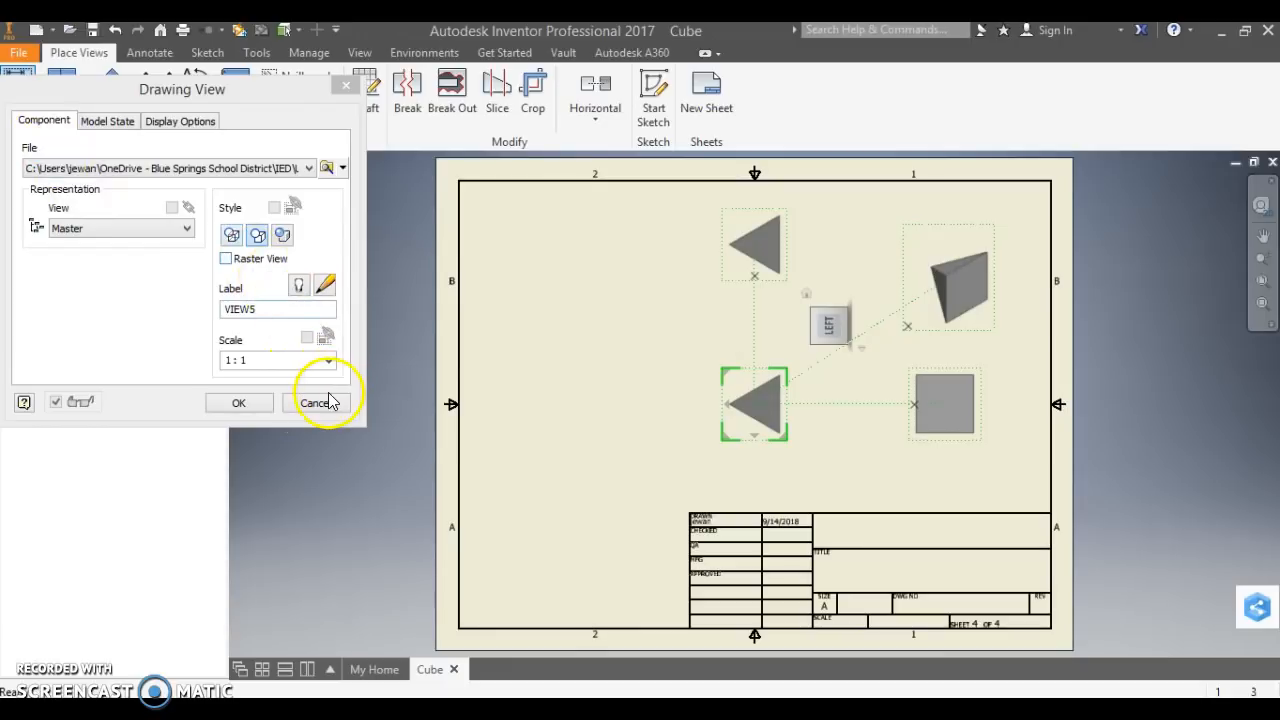
left_click(330, 403)
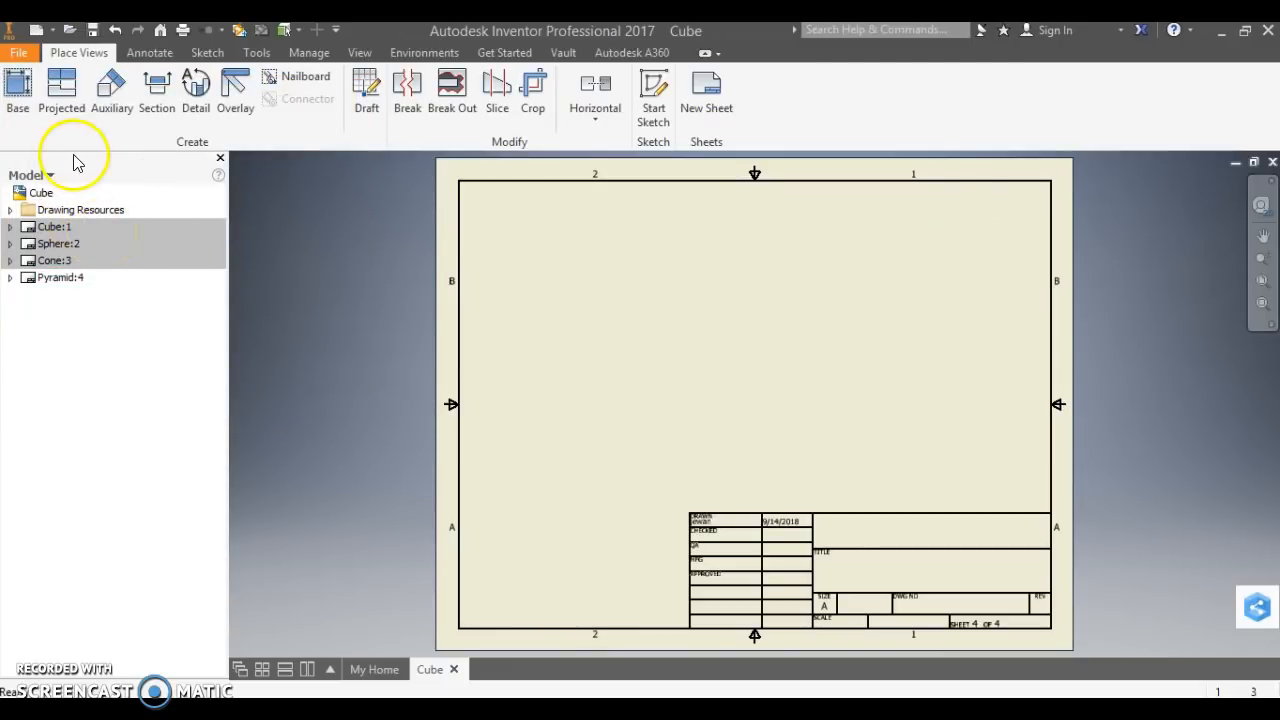
Step: Place a front base view of the Pyramid part at 1:1 with projected top, right-side and isometric views
left_click(14, 90)
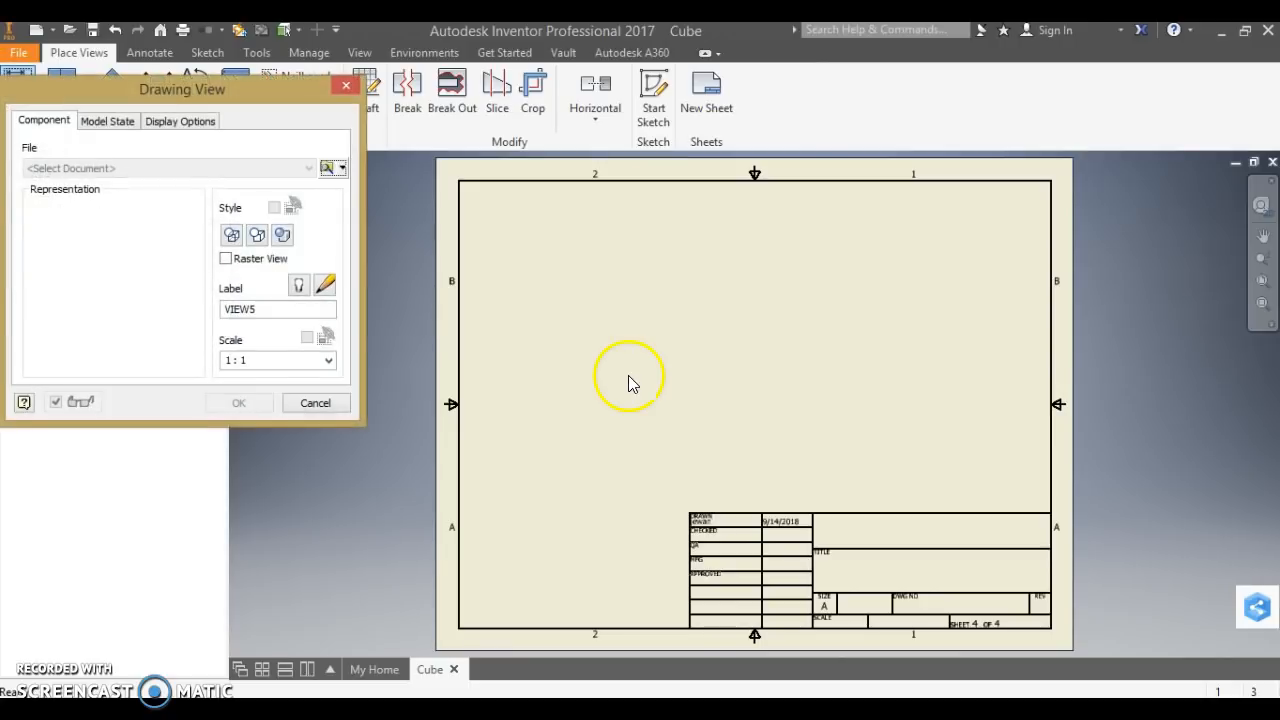
left_click(339, 172)
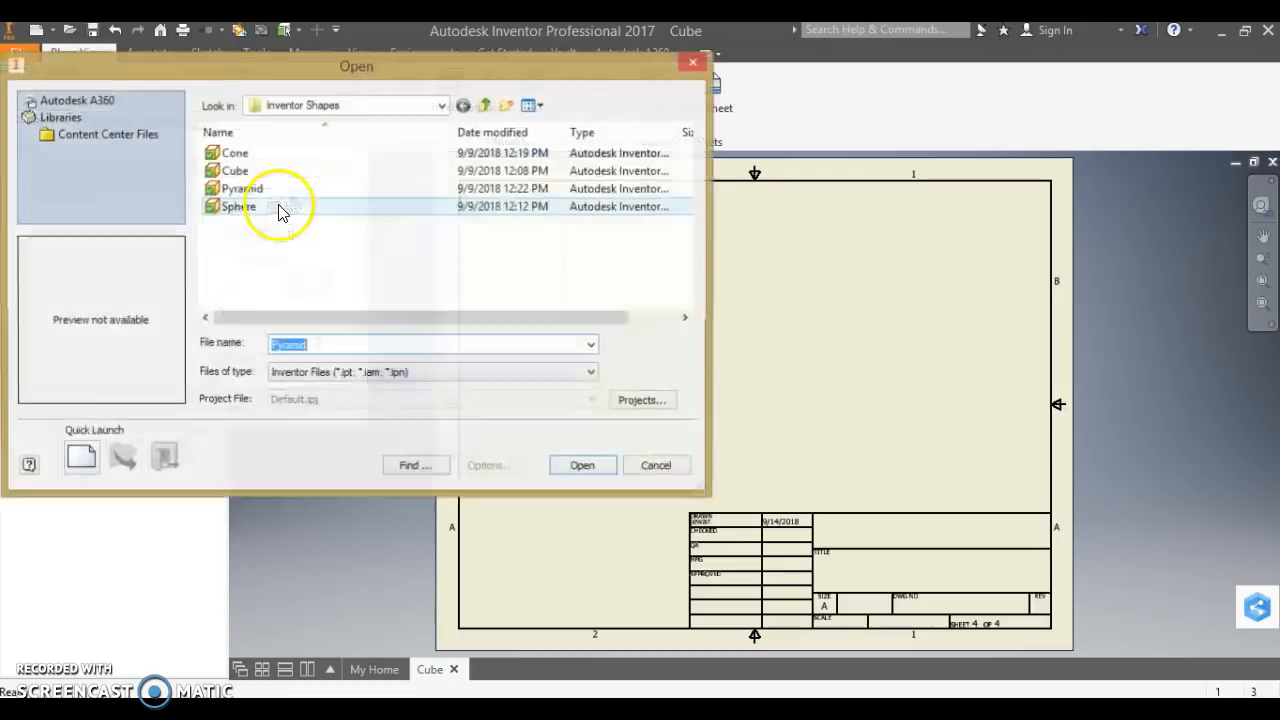
left_click(260, 192)
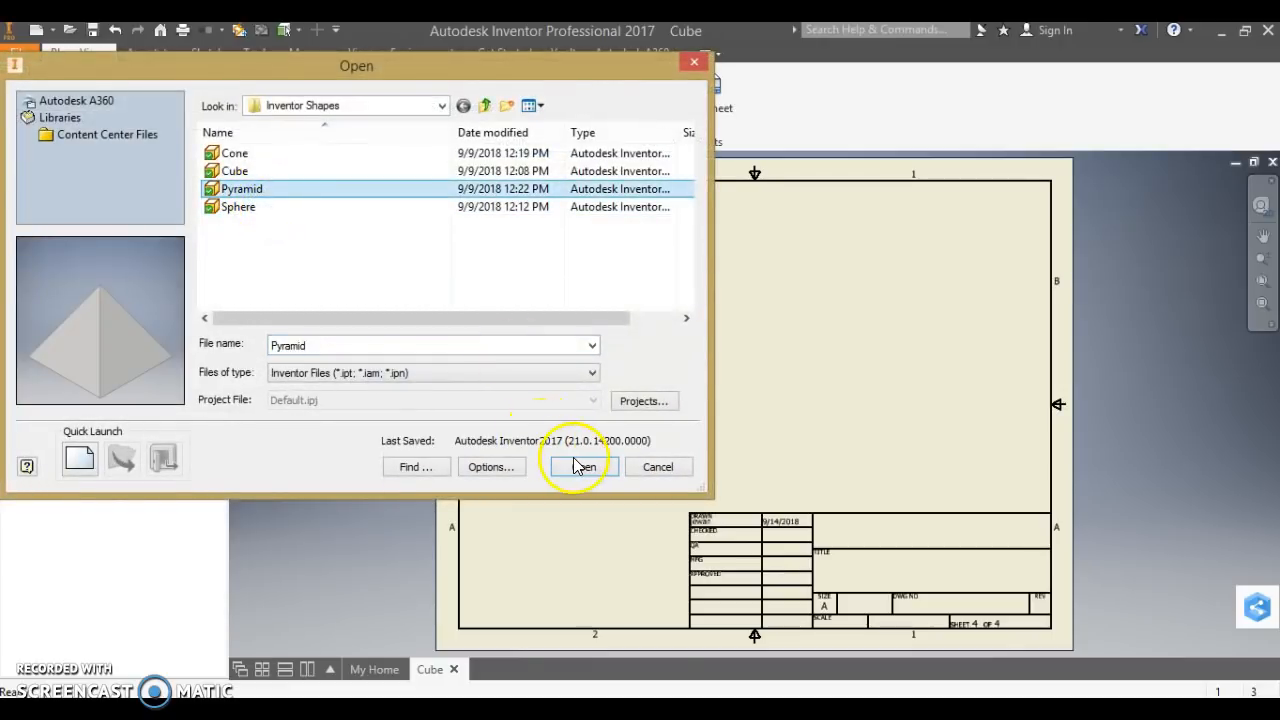
left_click(580, 466)
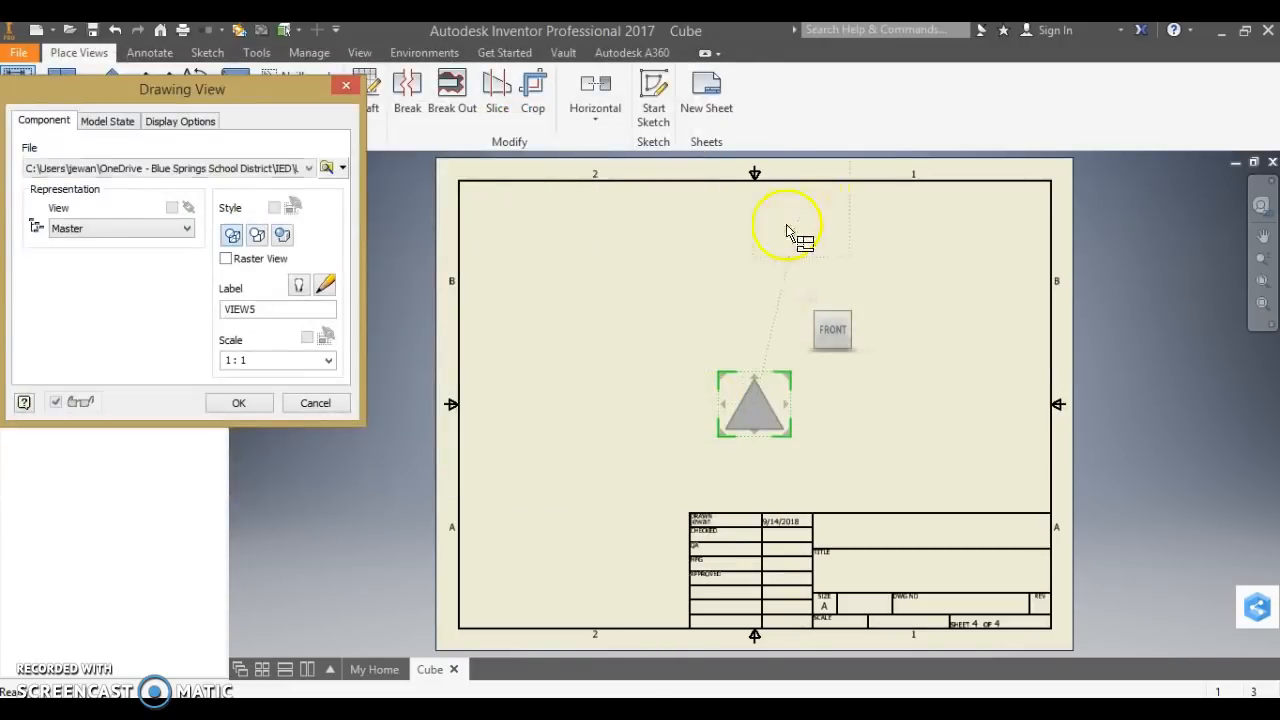
left_click(774, 234)
left_click(958, 400)
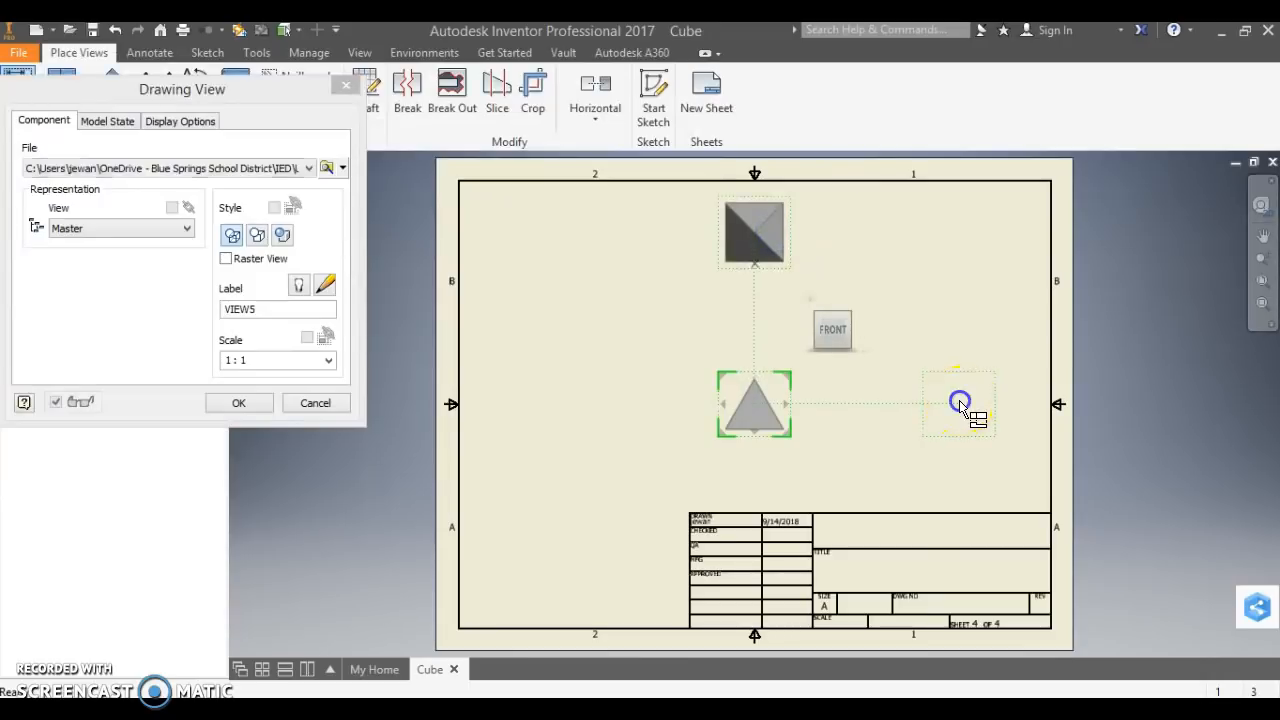
right_click(966, 285)
left_click(1027, 284)
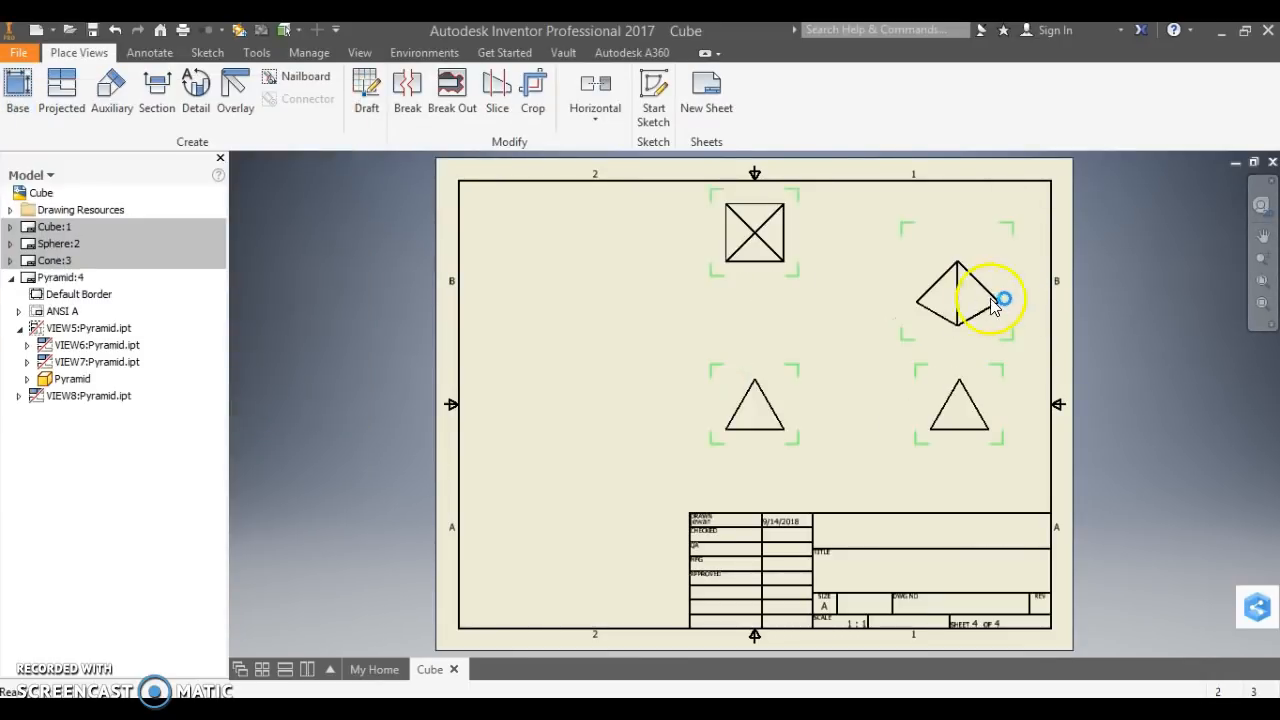
Step: Set the pyramid's isometric view to the shaded display style
left_click(967, 303)
right_click(967, 303)
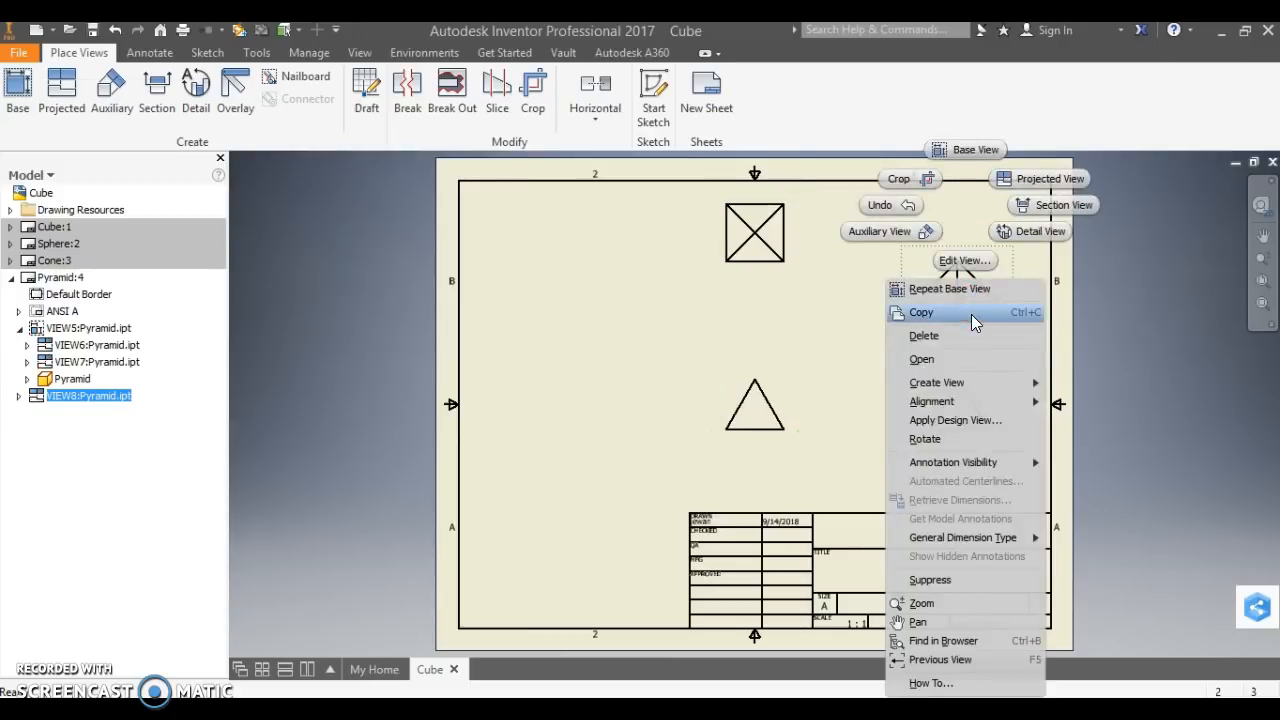
left_click(950, 268)
left_click(285, 235)
left_click(285, 236)
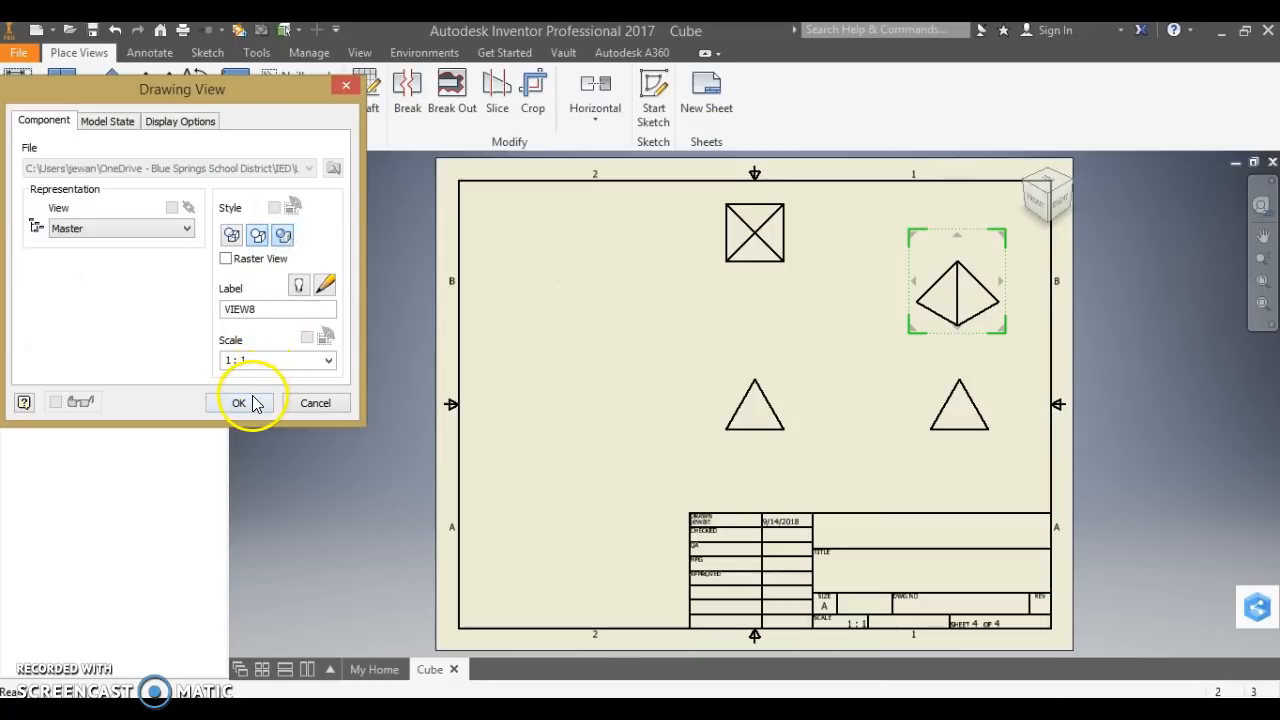
left_click(254, 400)
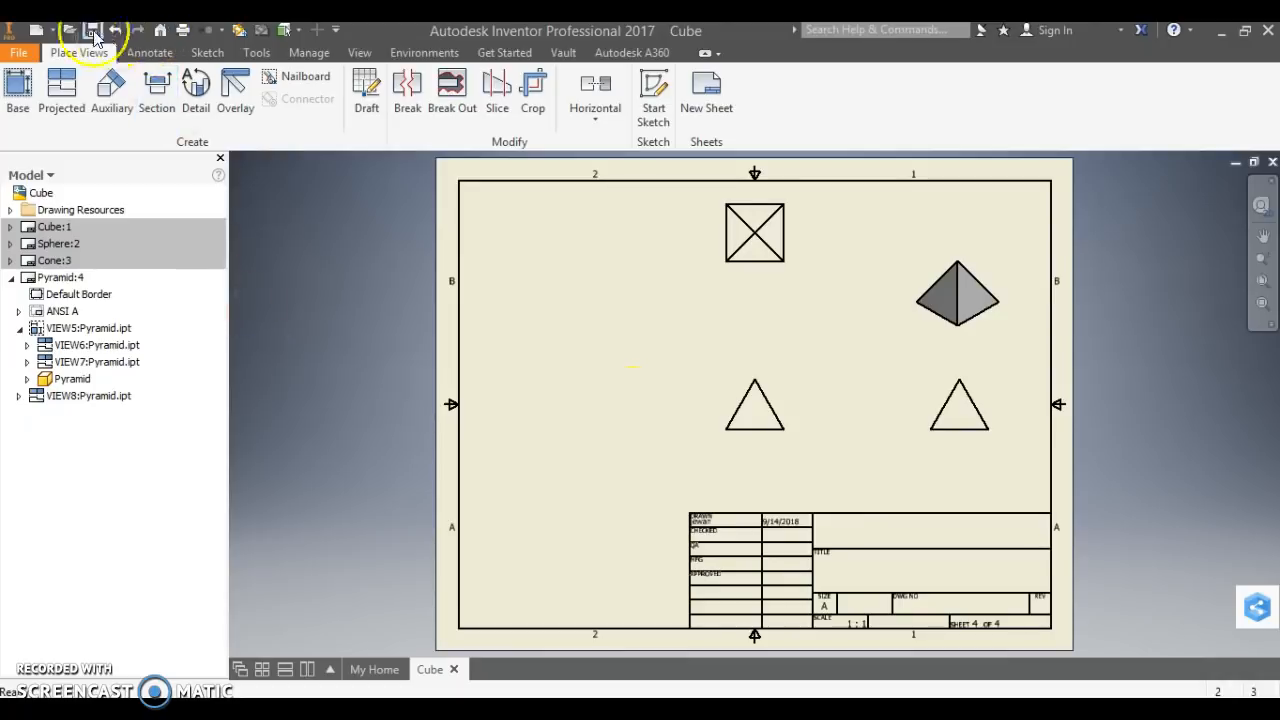
Step: Save the drawing under a new name, the author's last name followed by _2_7, as a DWG in the Inventor Shapes folder
left_click(22, 53)
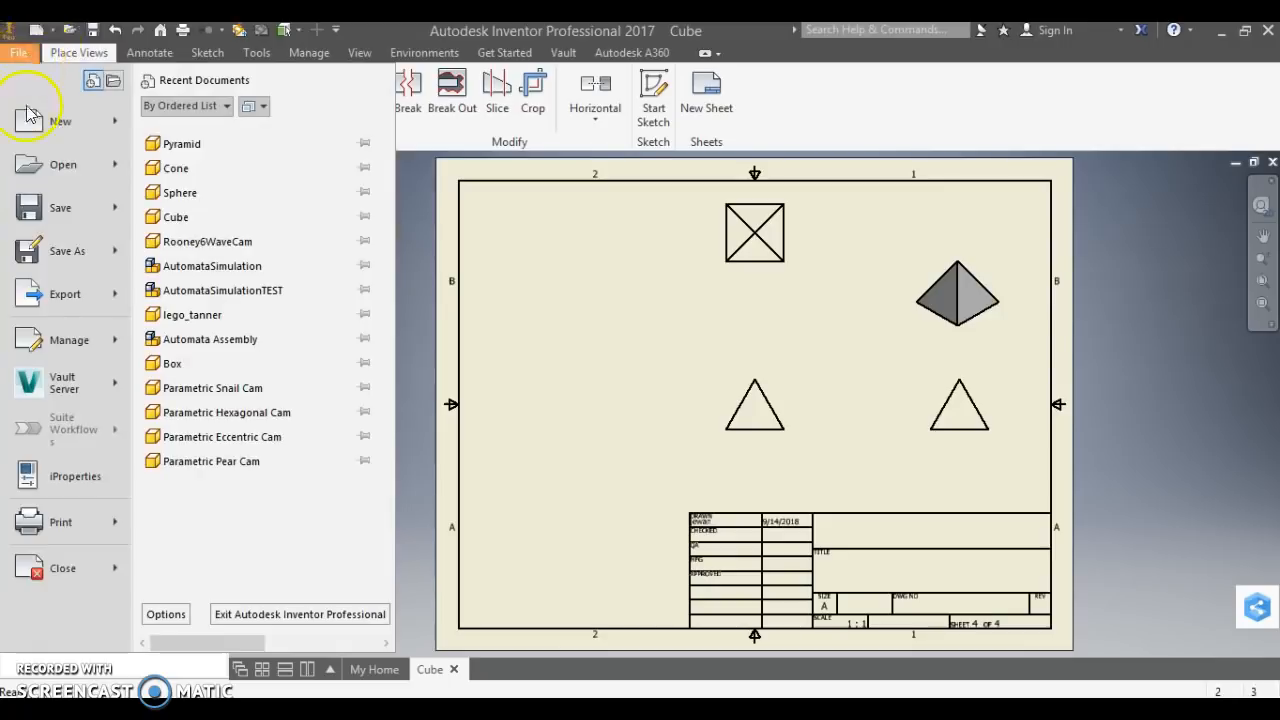
left_click(84, 258)
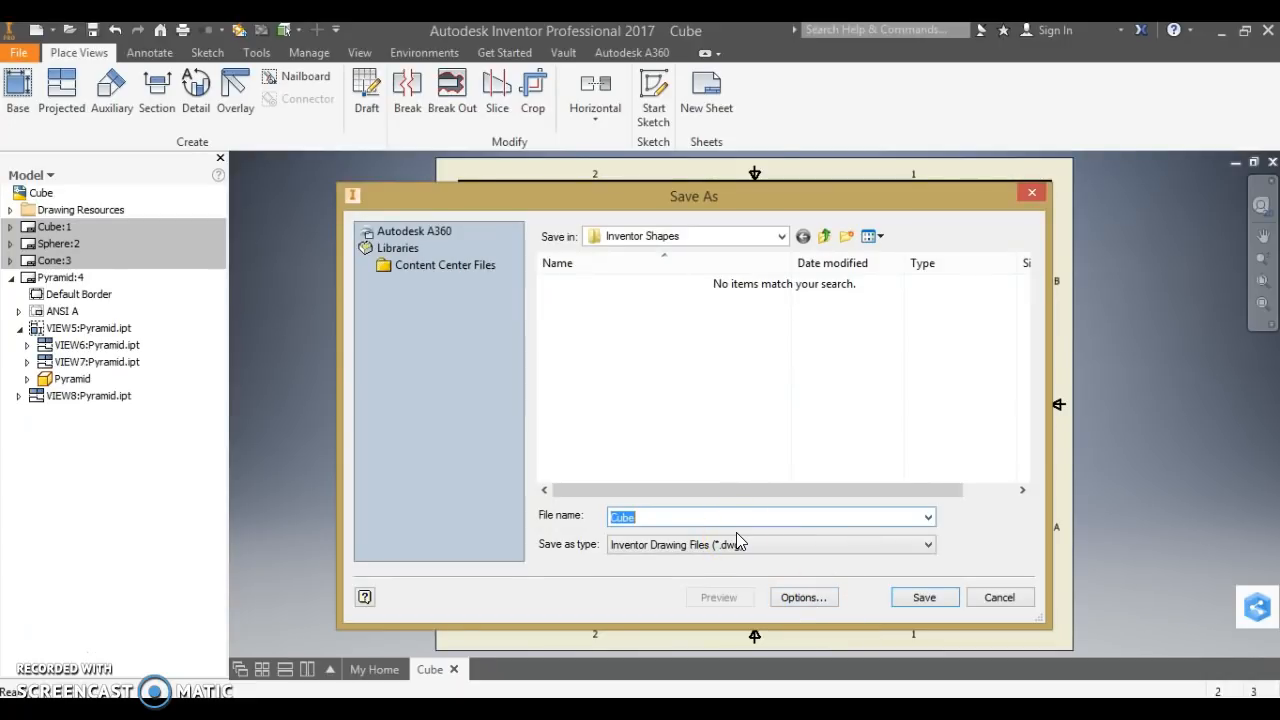
left_click(751, 556)
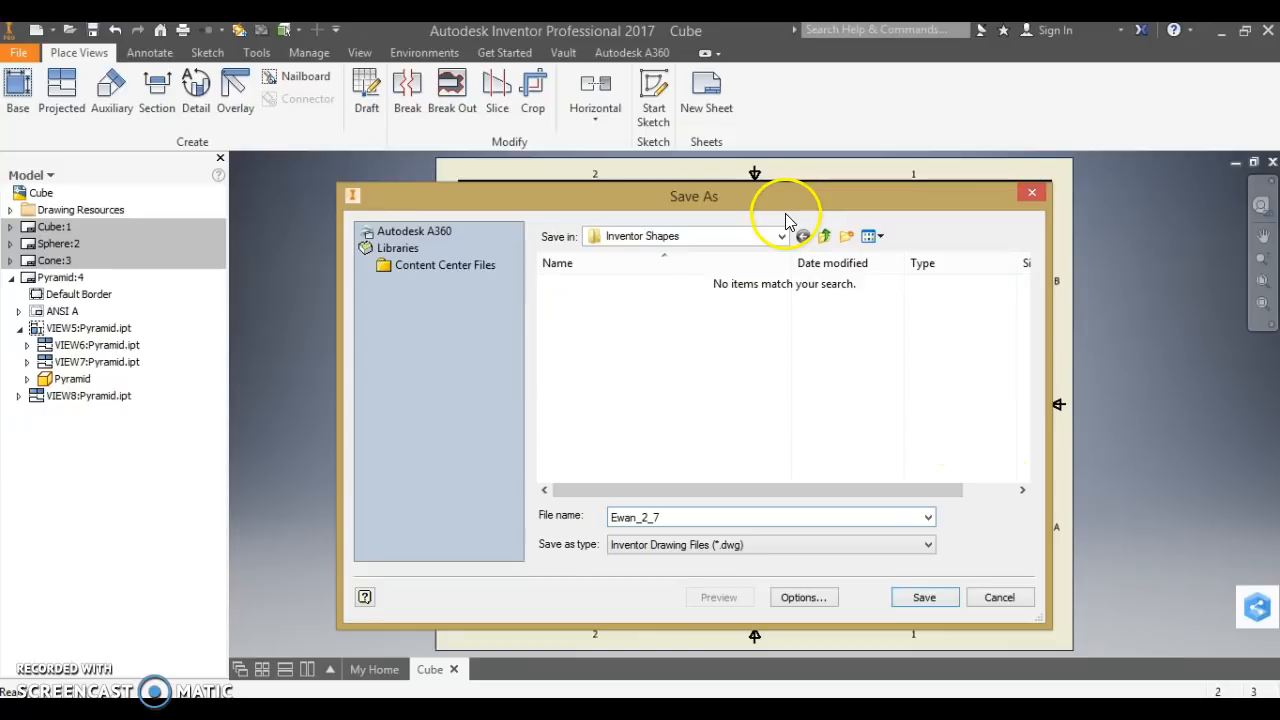
left_click(926, 597)
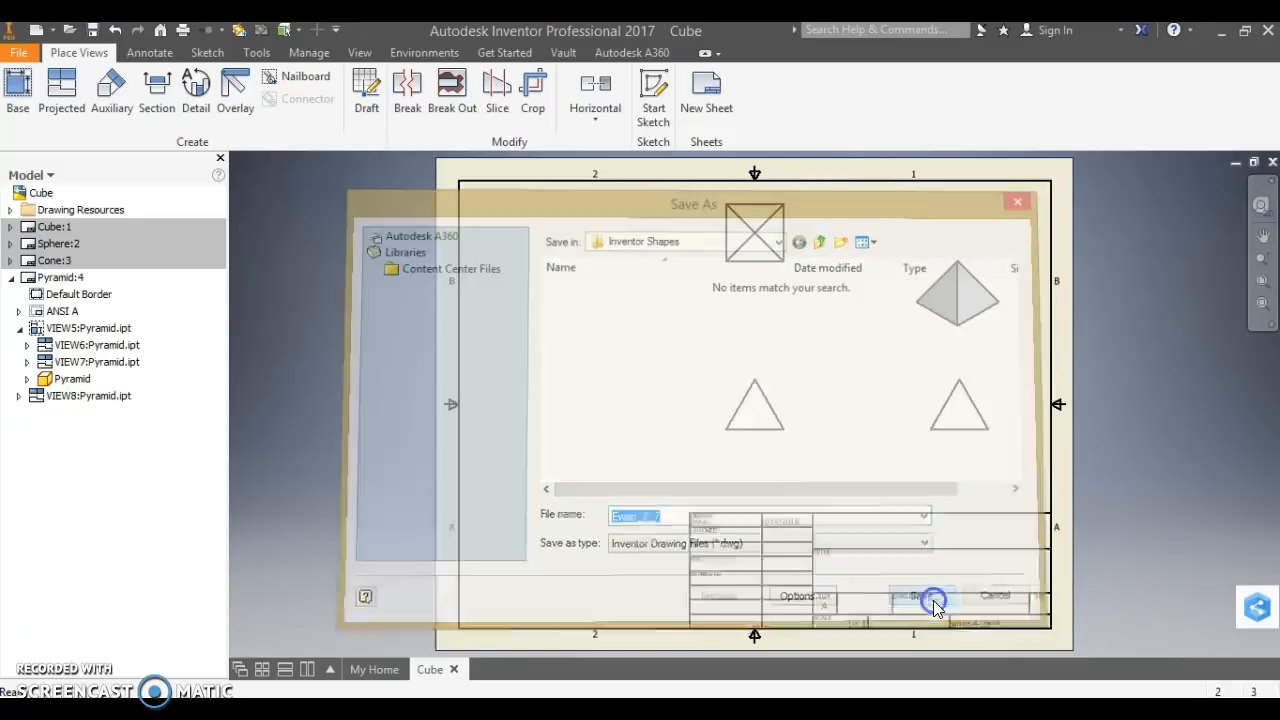